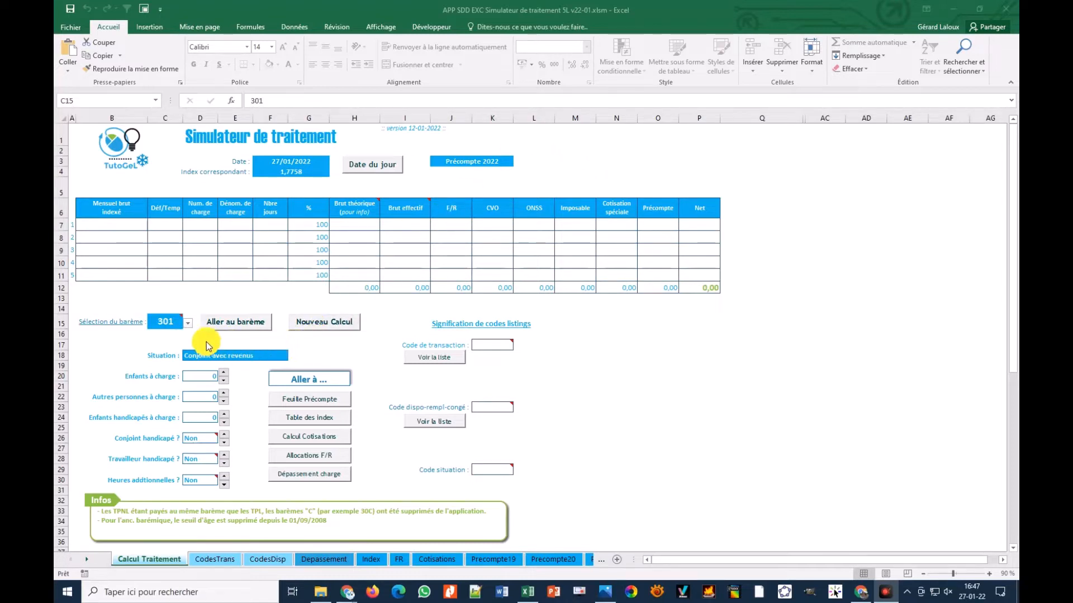
# Review the available choices for the family situation without changing the selection.
pyautogui.click(287, 360)
pyautogui.click(287, 359)
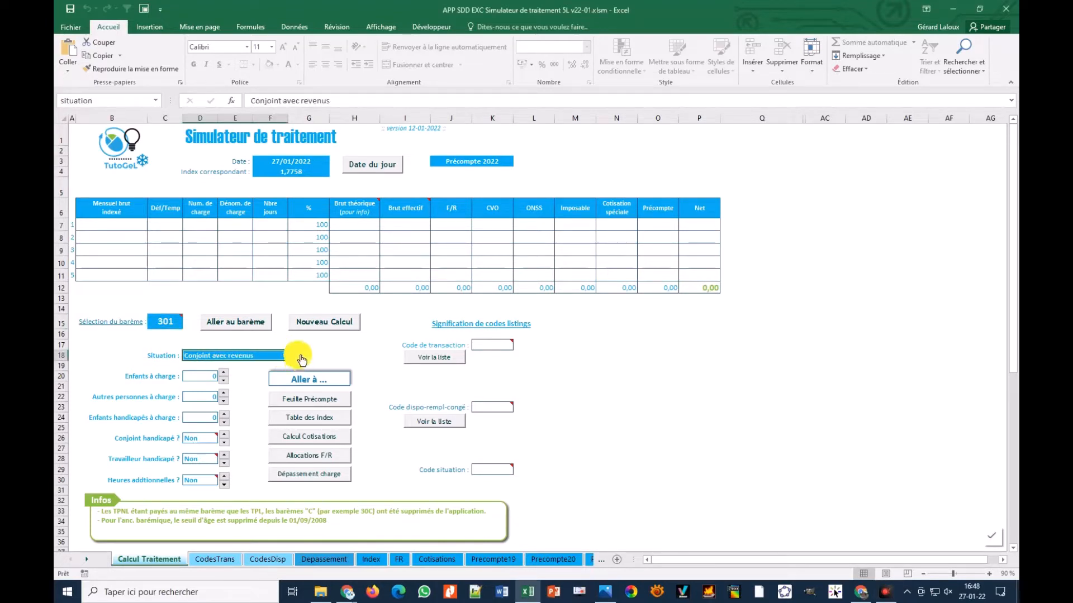
pyautogui.click(293, 356)
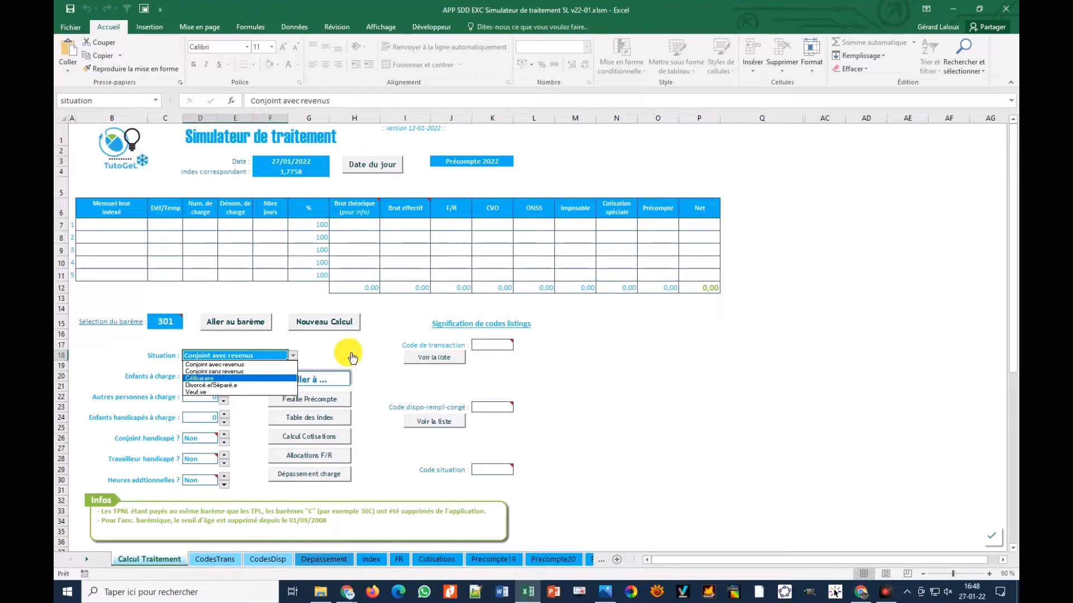
pyautogui.press('Escape')
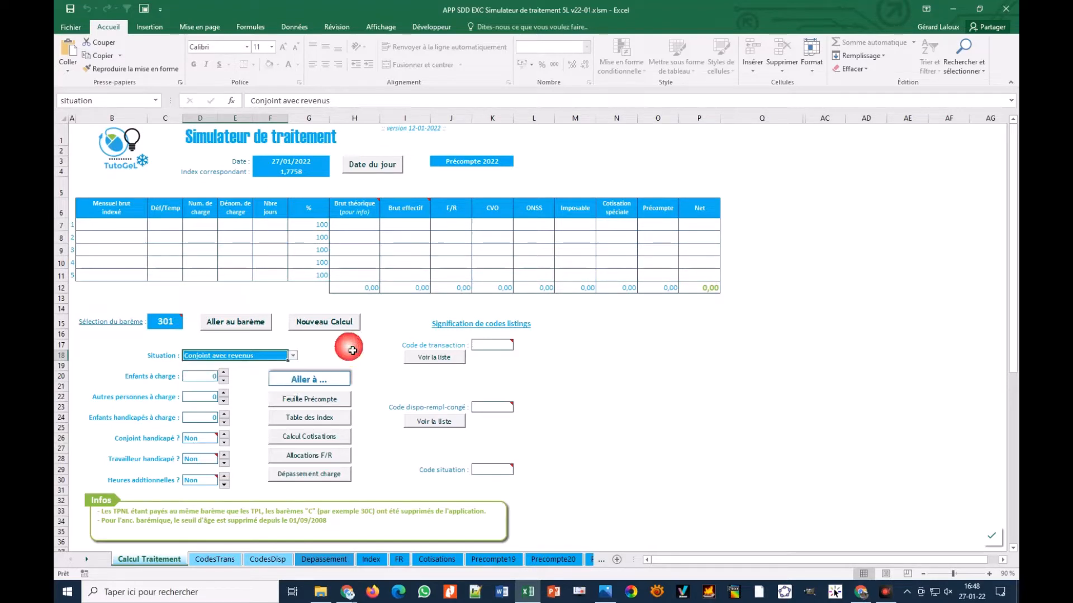
# Try raising the number of dependent children, and bring it back to 0.
pyautogui.click(223, 372)
pyautogui.click(224, 373)
pyautogui.click(224, 384)
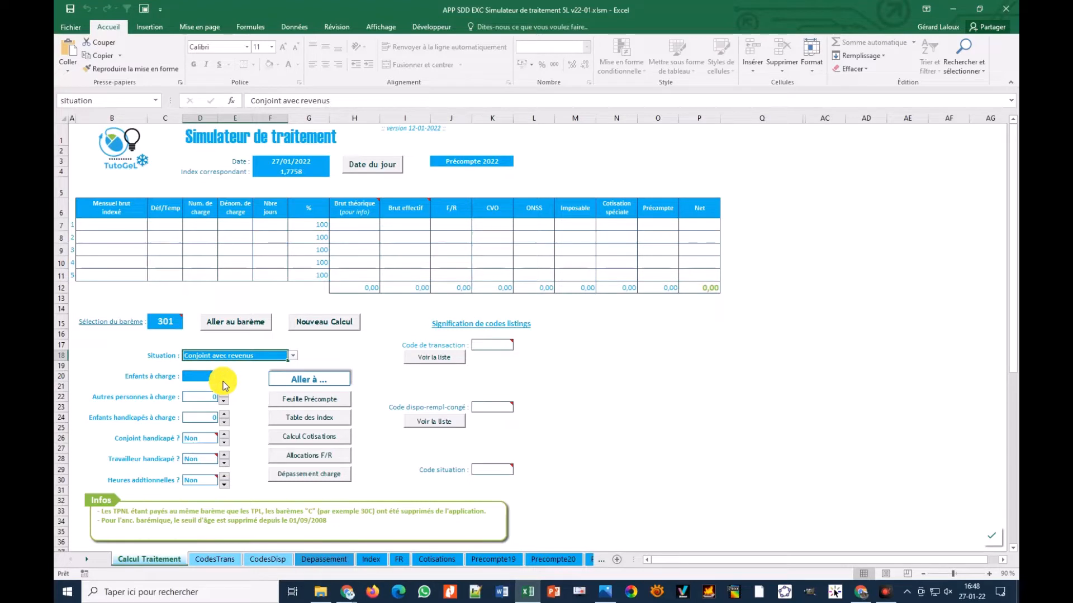
pyautogui.click(223, 383)
pyautogui.click(223, 383)
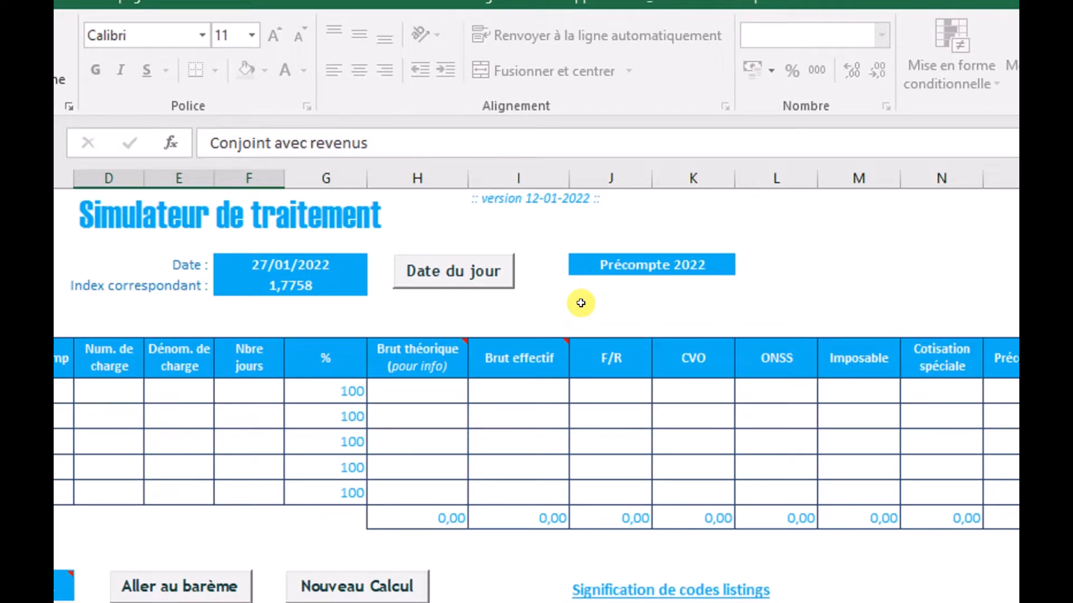
# Set the calculation date to 12/12/2021, dismiss the warning, and restore today's date.
pyautogui.click(286, 264)
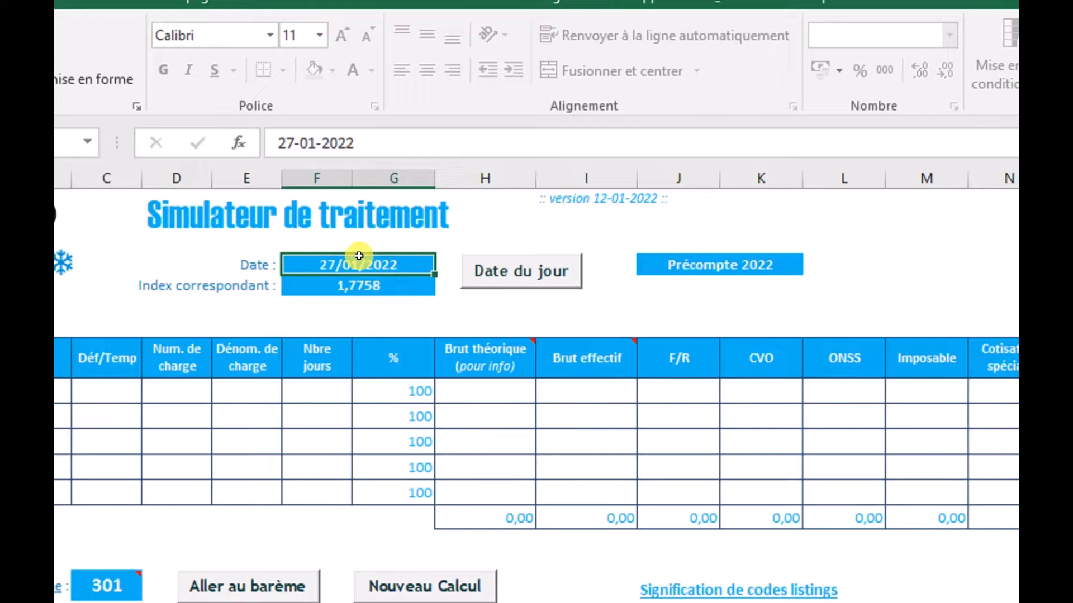
pyautogui.write('12/12')
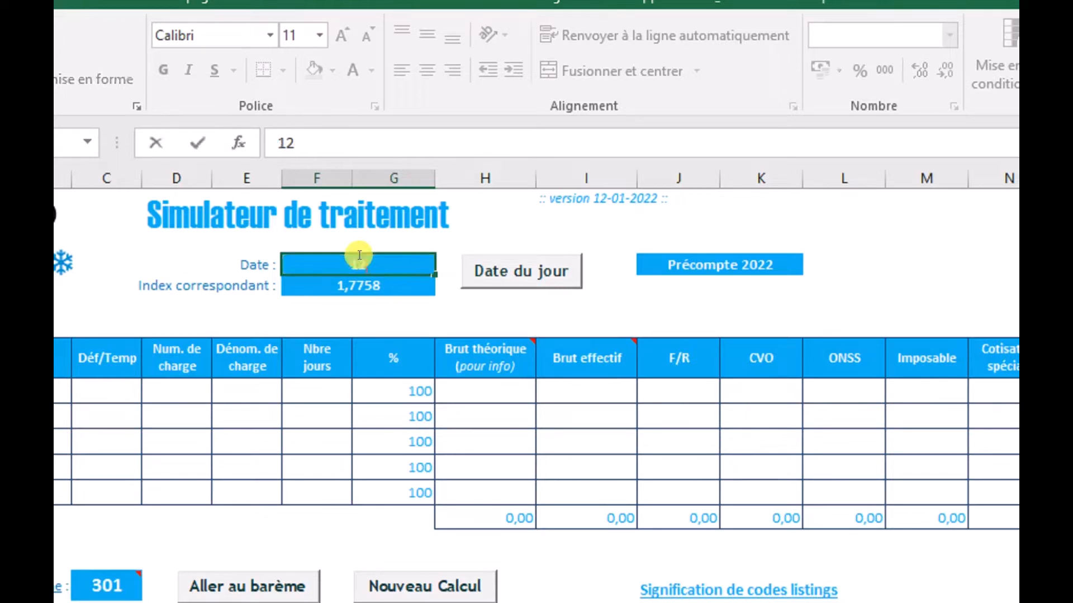
pyautogui.write('/')
pyautogui.write('2021')
pyautogui.press('Return')
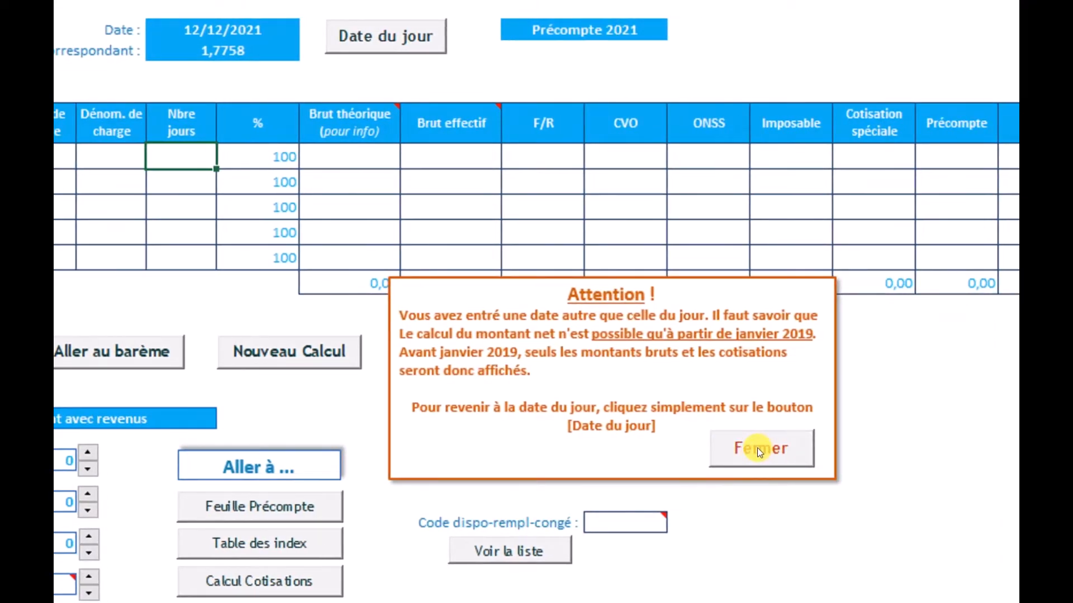
pyautogui.click(756, 448)
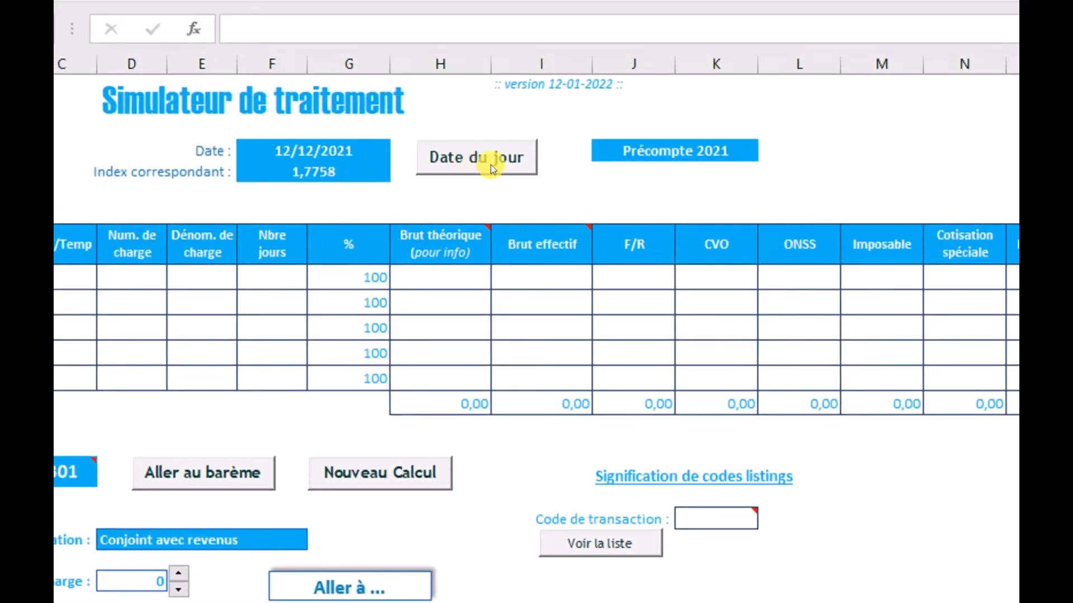
pyautogui.click(490, 165)
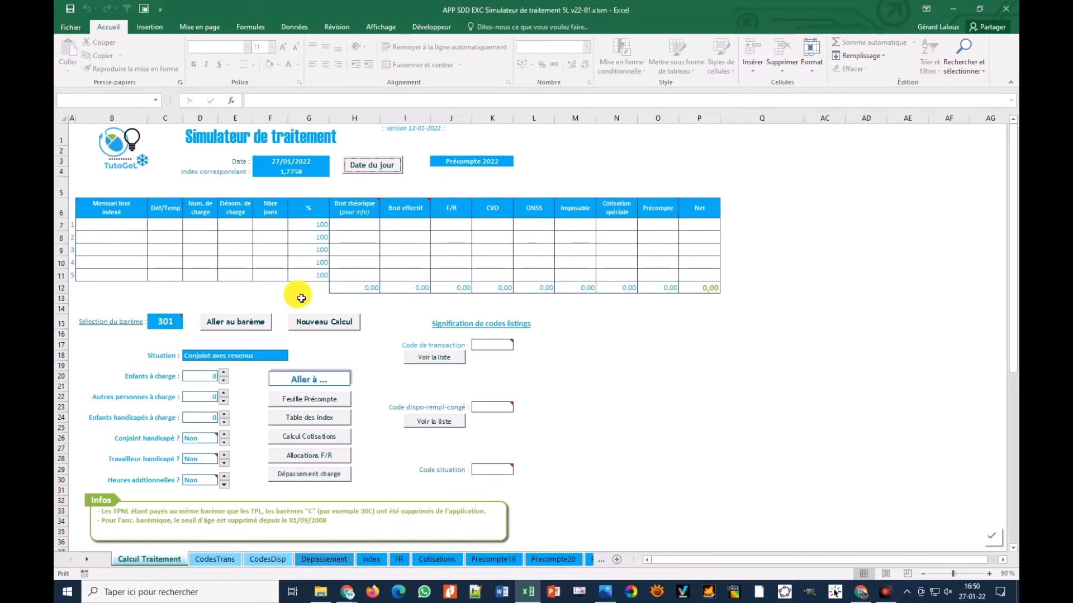
# Select salary scale (barème) 501 for the calculation.
pyautogui.click(183, 327)
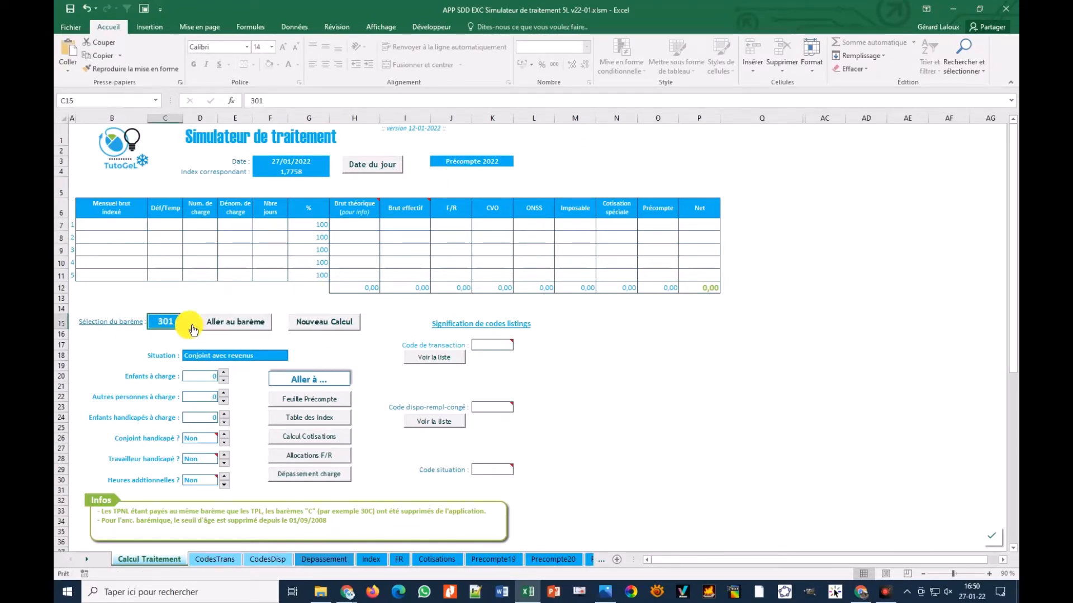
pyautogui.click(189, 324)
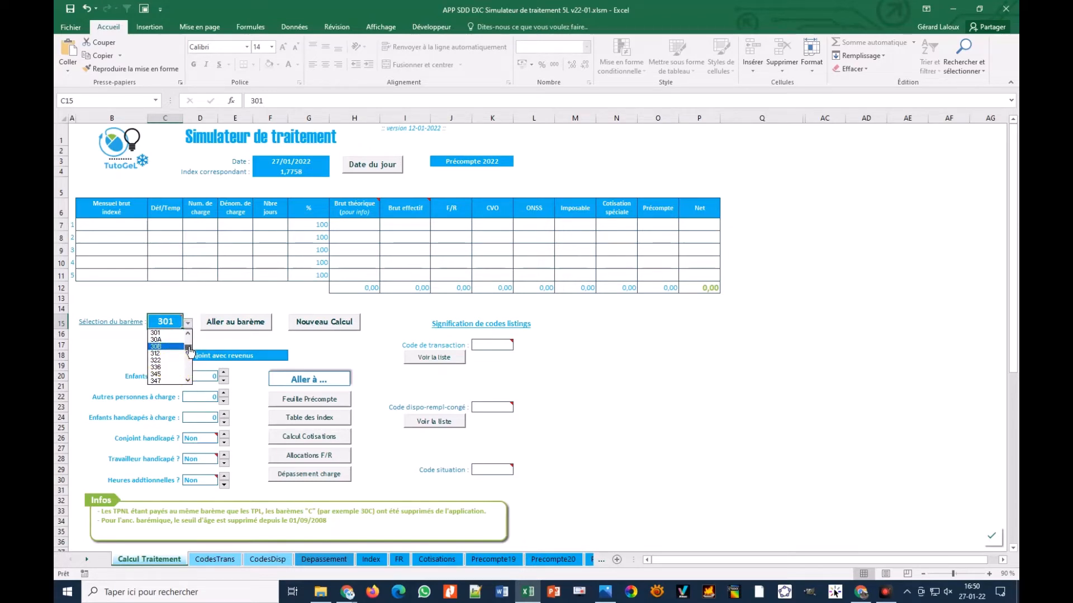
pyautogui.moveTo(189, 348); pyautogui.dragTo(190, 364)
pyautogui.click(165, 369)
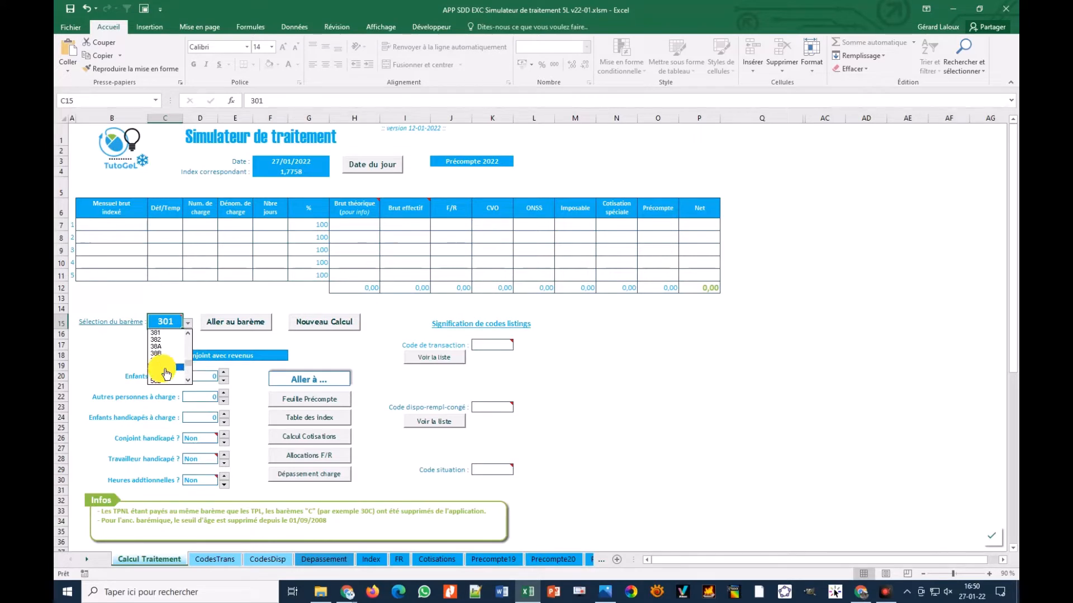
# Open the selected scale's table and send the row for seniority 11 to the calculation sheet.
pyautogui.click(244, 328)
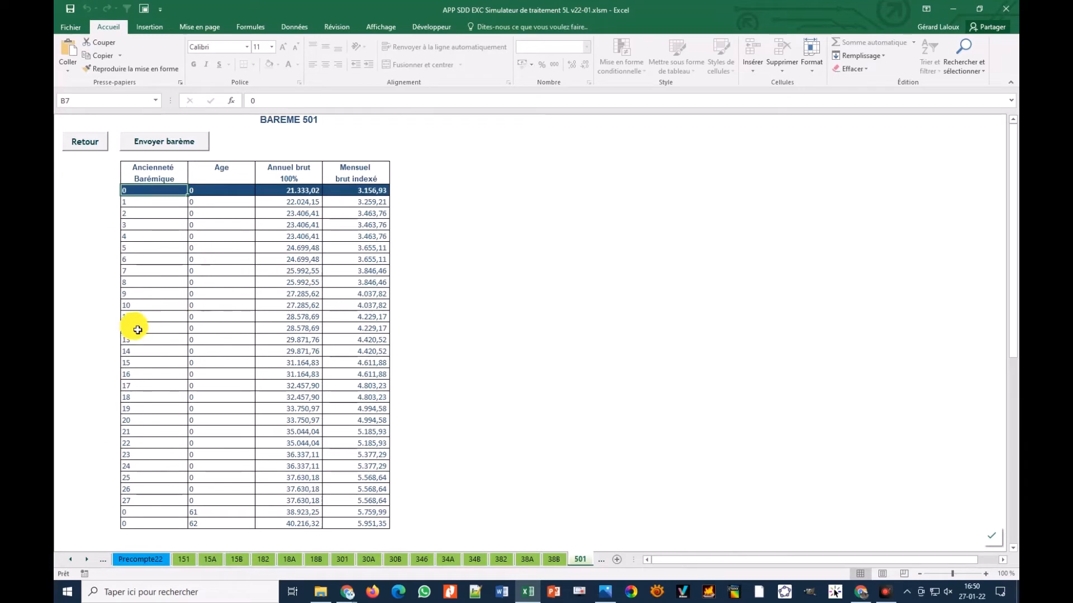
pyautogui.click(176, 317)
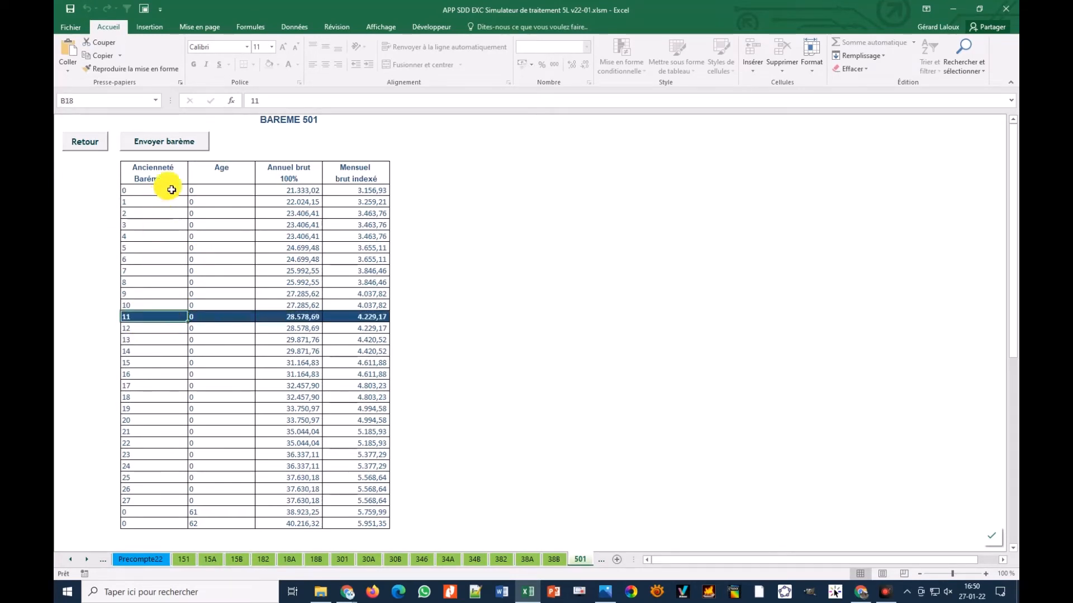
pyautogui.click(184, 143)
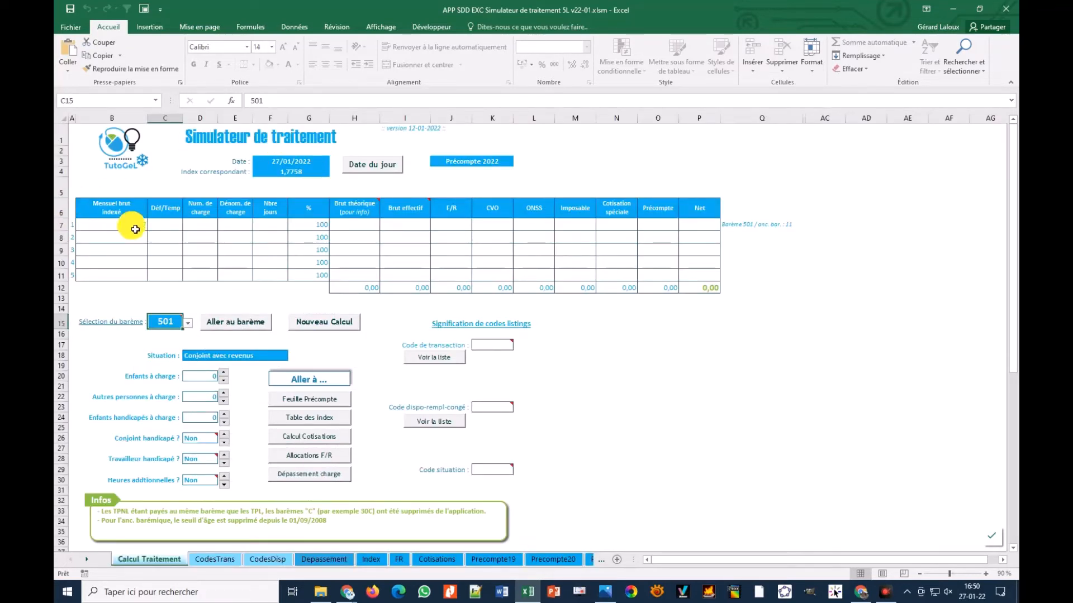
# Complete line 1 of the calculation with status D and a workload of 20 over 20.
pyautogui.click(165, 225)
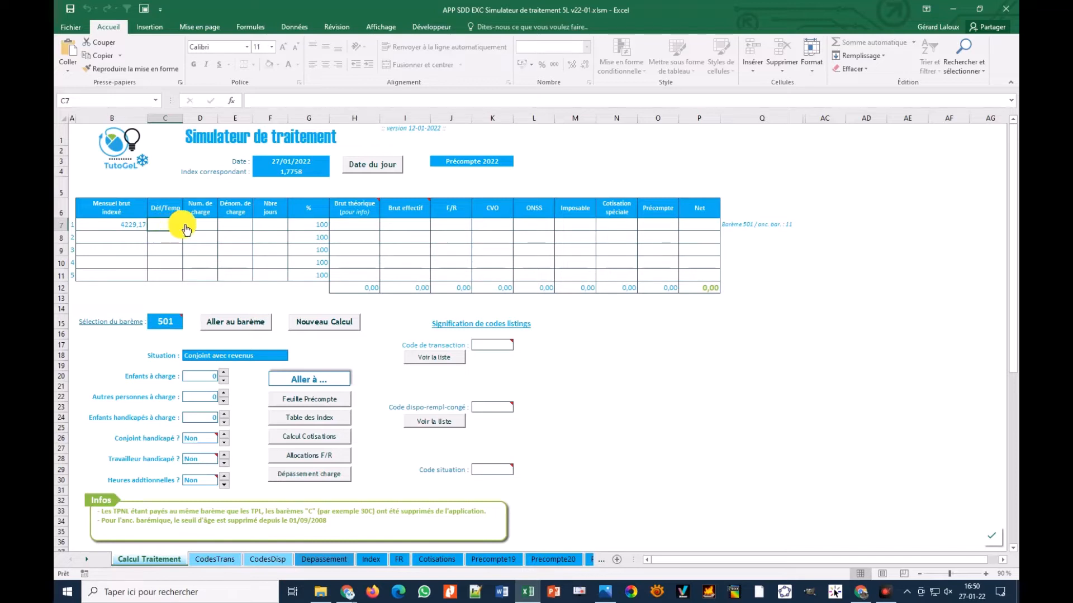
pyautogui.click(187, 224)
pyautogui.click(168, 237)
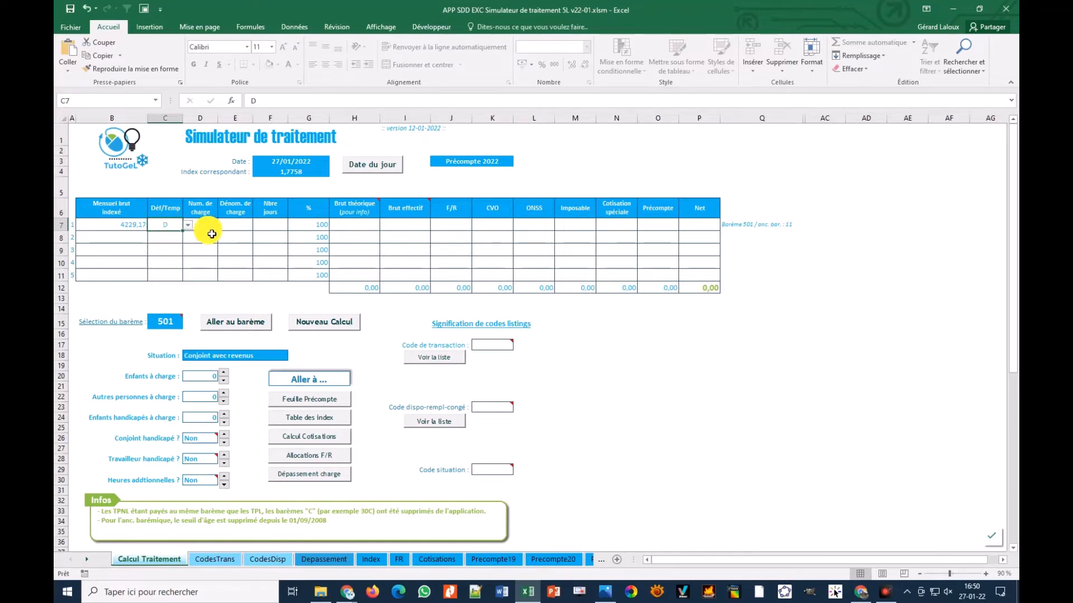
pyautogui.click(209, 227)
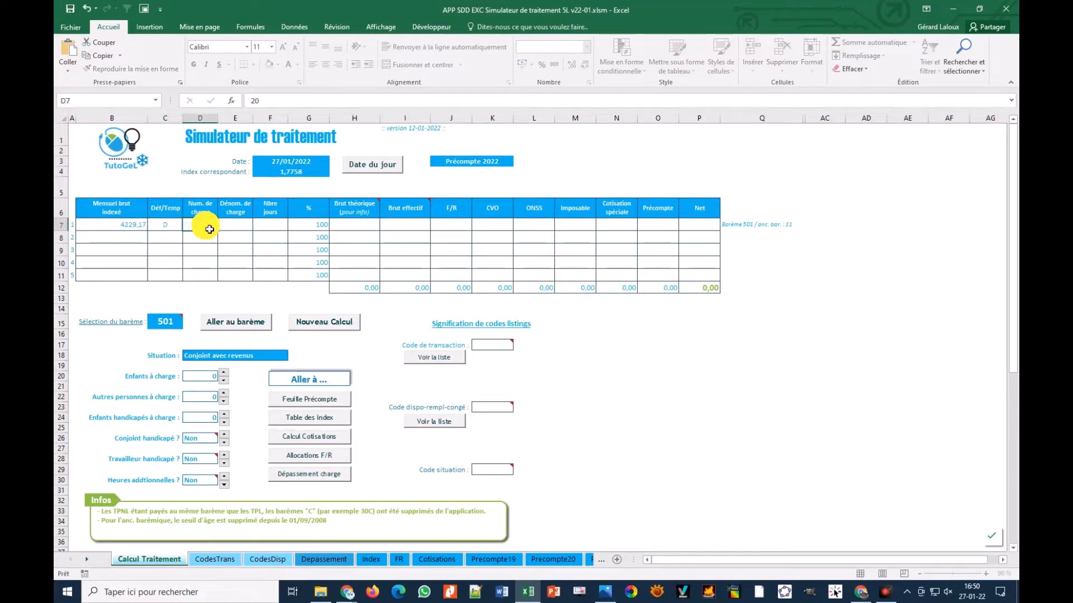
pyautogui.press('Tab')
pyautogui.write('20')
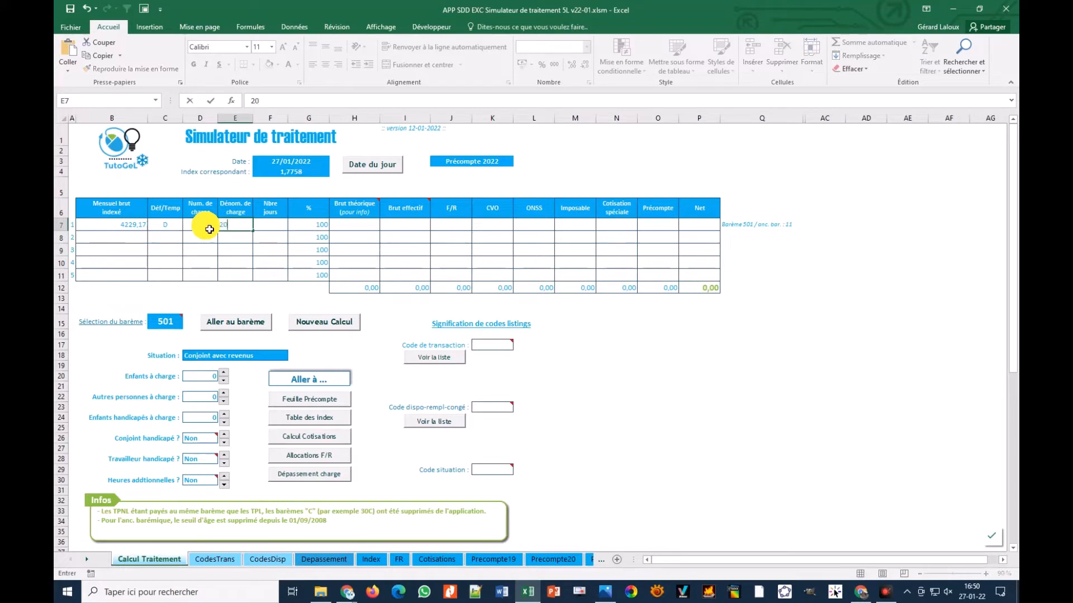
pyautogui.press('Tab')
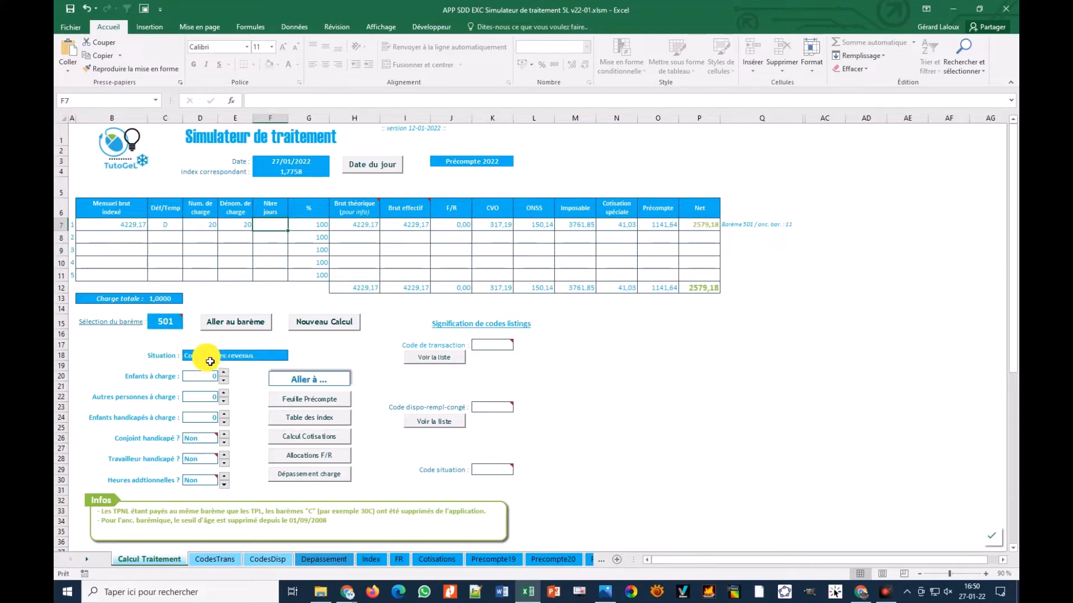
# Set the family situation to "Conjoint sans revenus" with 2 dependent children.
pyautogui.click(272, 360)
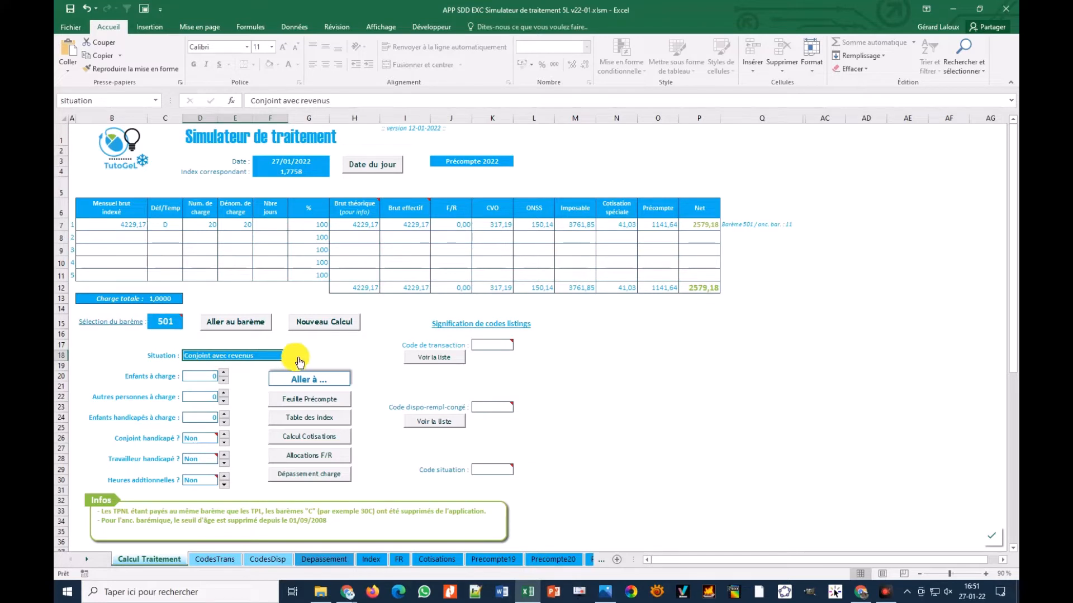
pyautogui.click(293, 356)
pyautogui.click(243, 371)
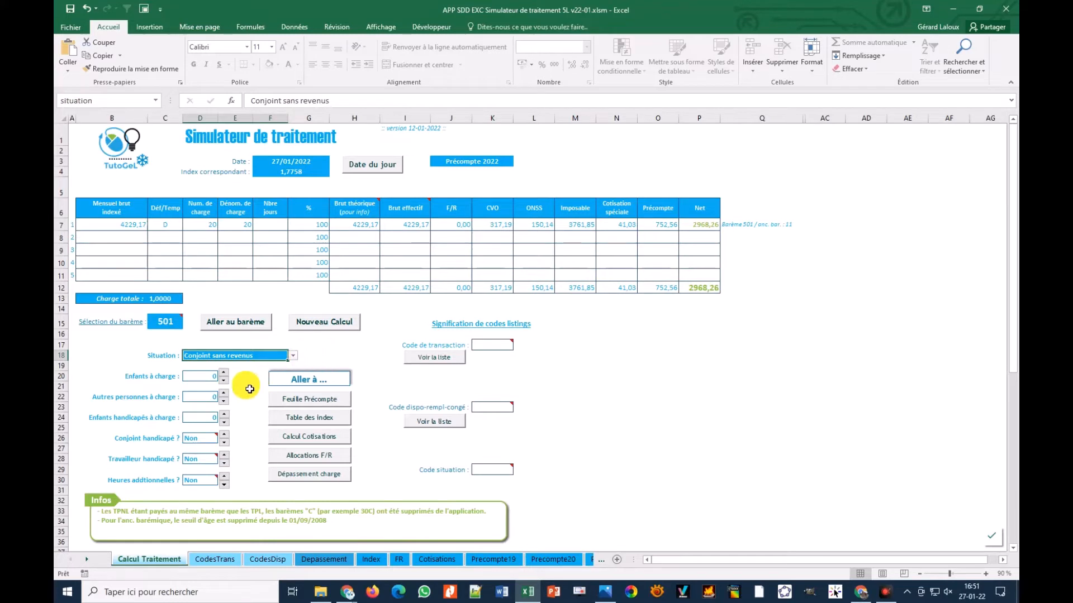
pyautogui.click(224, 373)
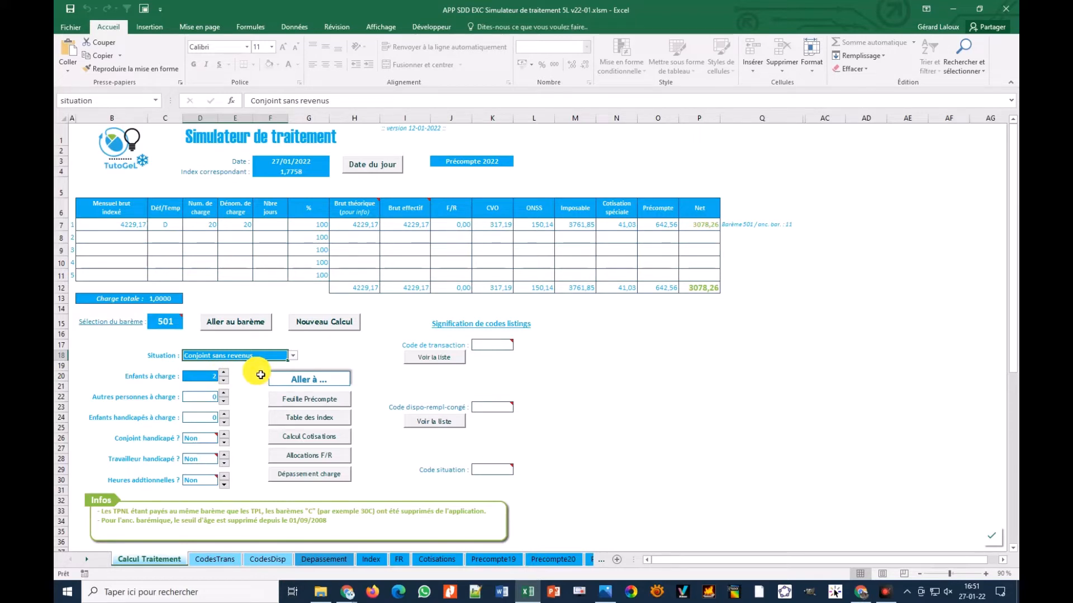
# Change the family situation to "Célibataire" and reset the dependent children to 0.
pyautogui.click(294, 357)
pyautogui.click(202, 379)
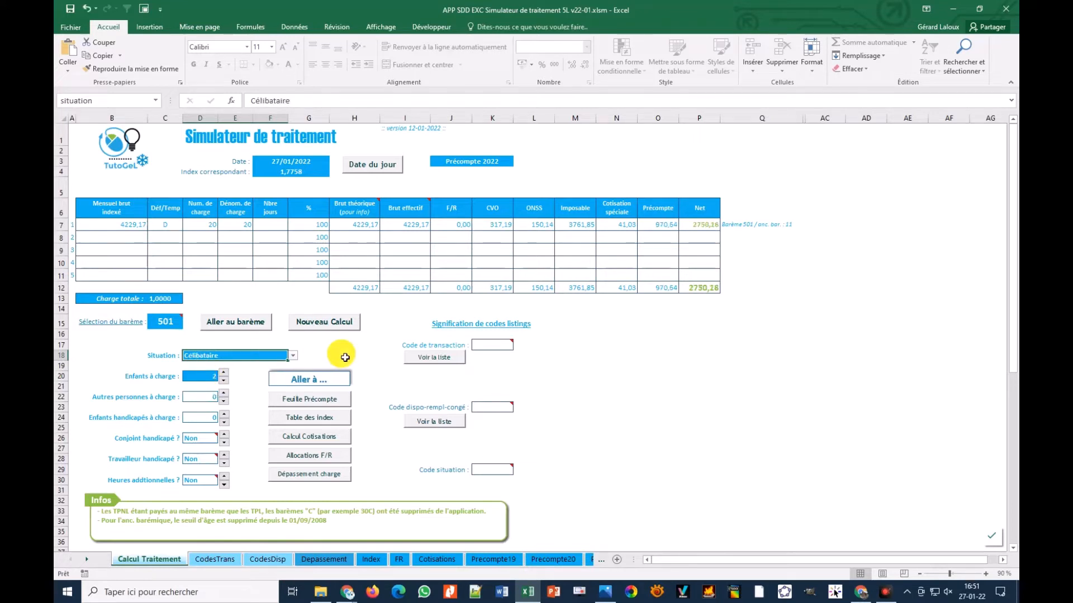
pyautogui.click(225, 382)
pyautogui.click(225, 382)
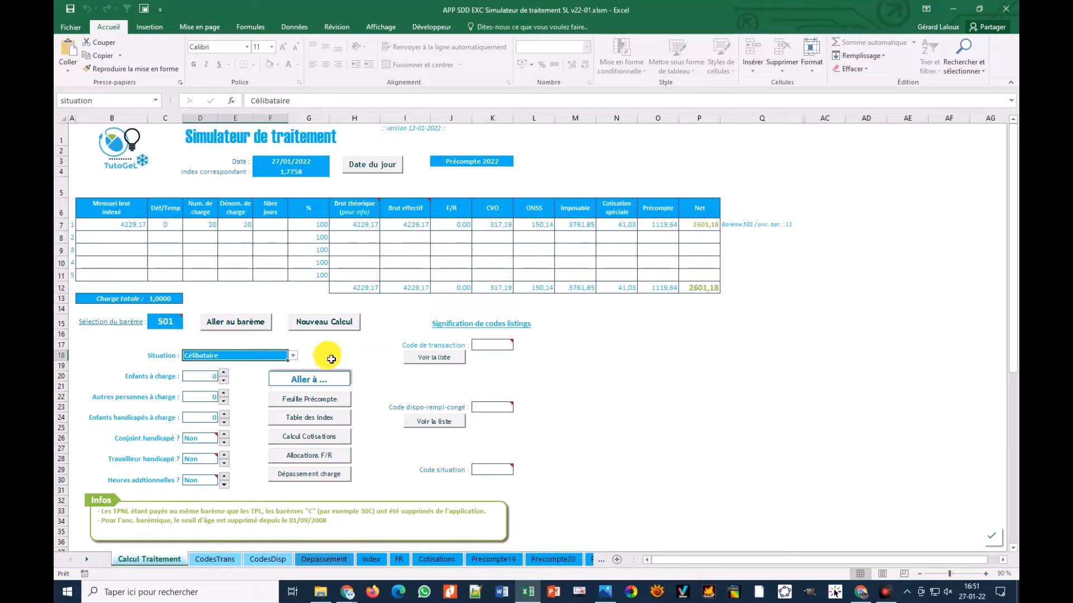
# Start a new calculation and select salary scale (barème) 301.
pyautogui.click(331, 324)
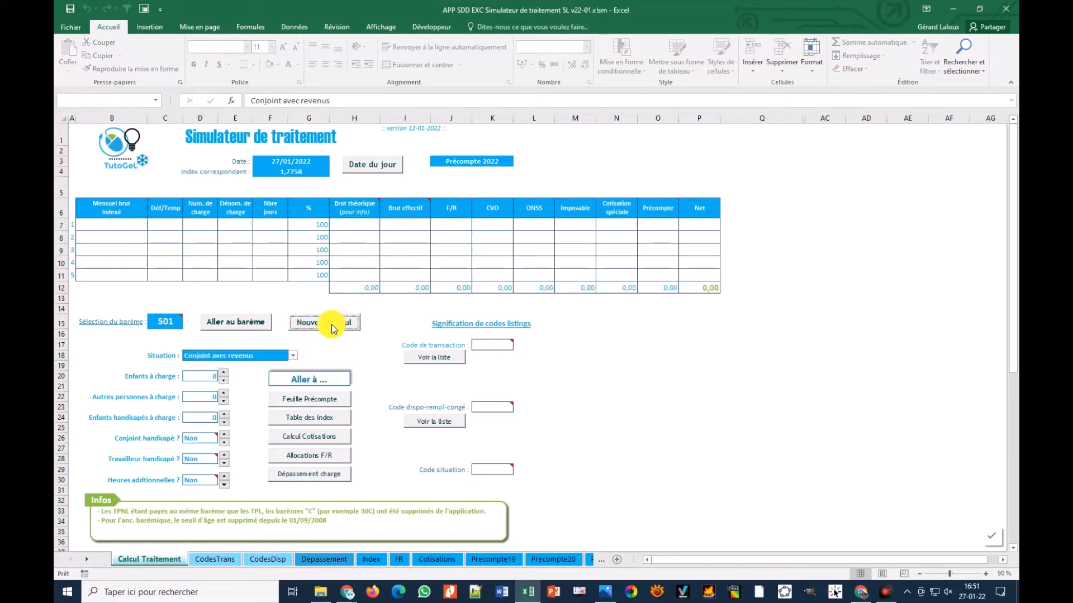
pyautogui.click(171, 323)
pyautogui.click(188, 323)
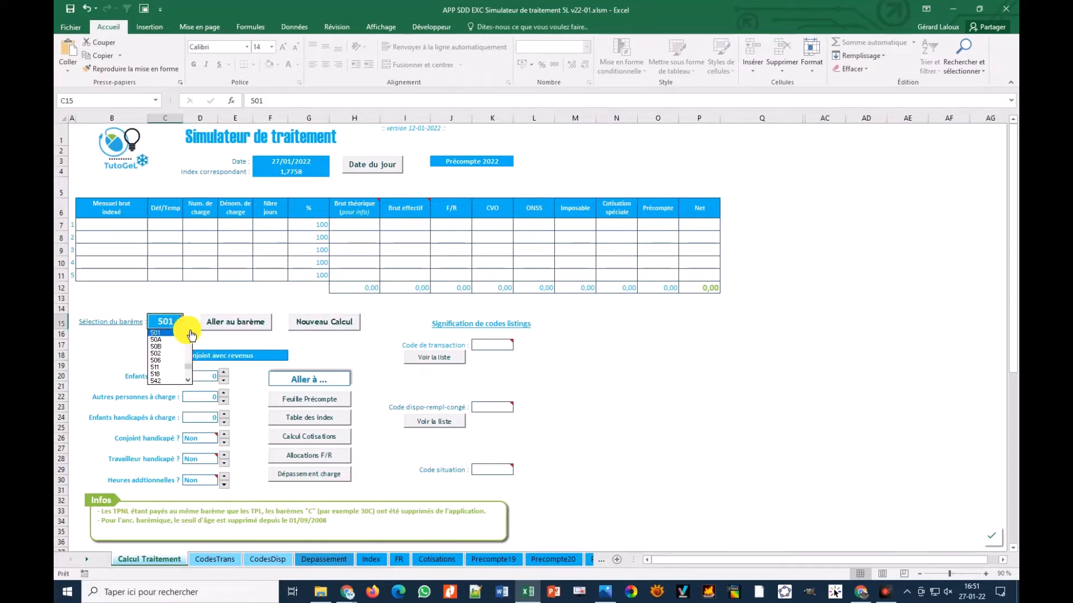
pyautogui.scroll(3, 194, 369)
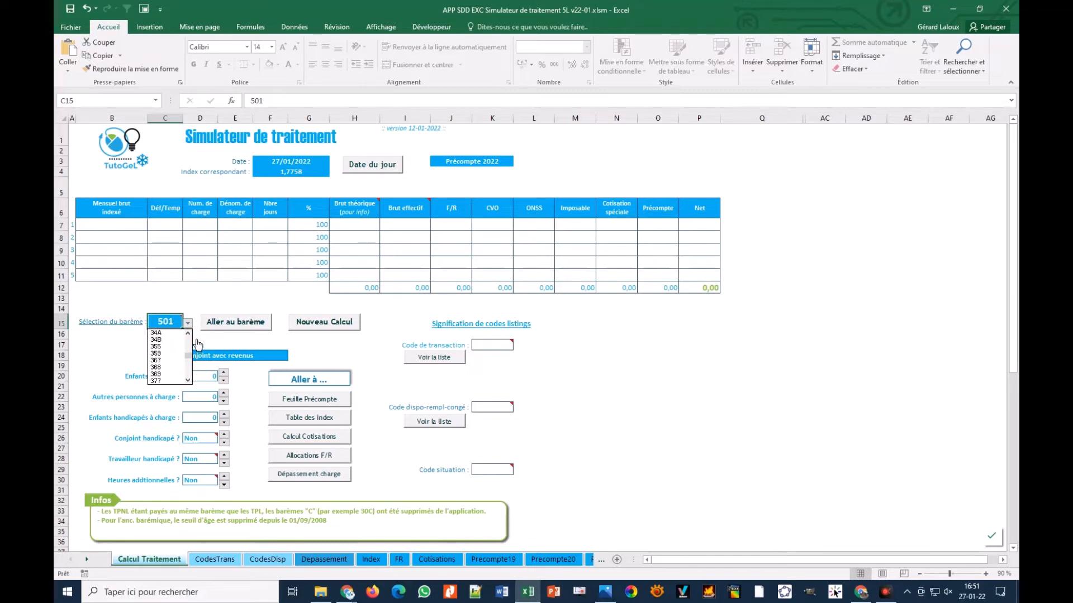
pyautogui.scroll(3, 193, 346)
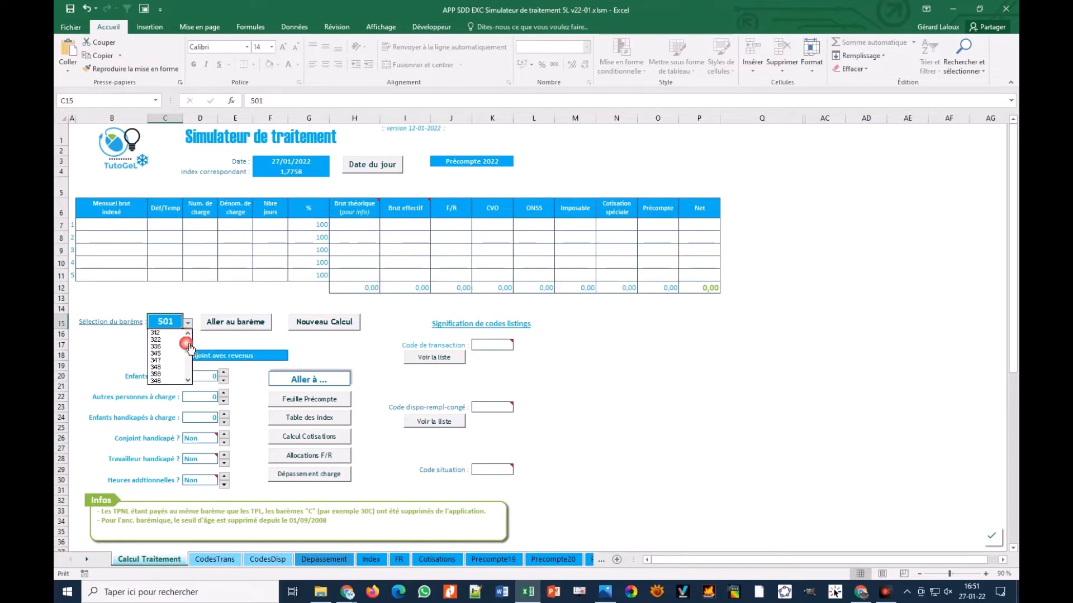
pyautogui.scroll(3, 182, 357)
pyautogui.click(176, 369)
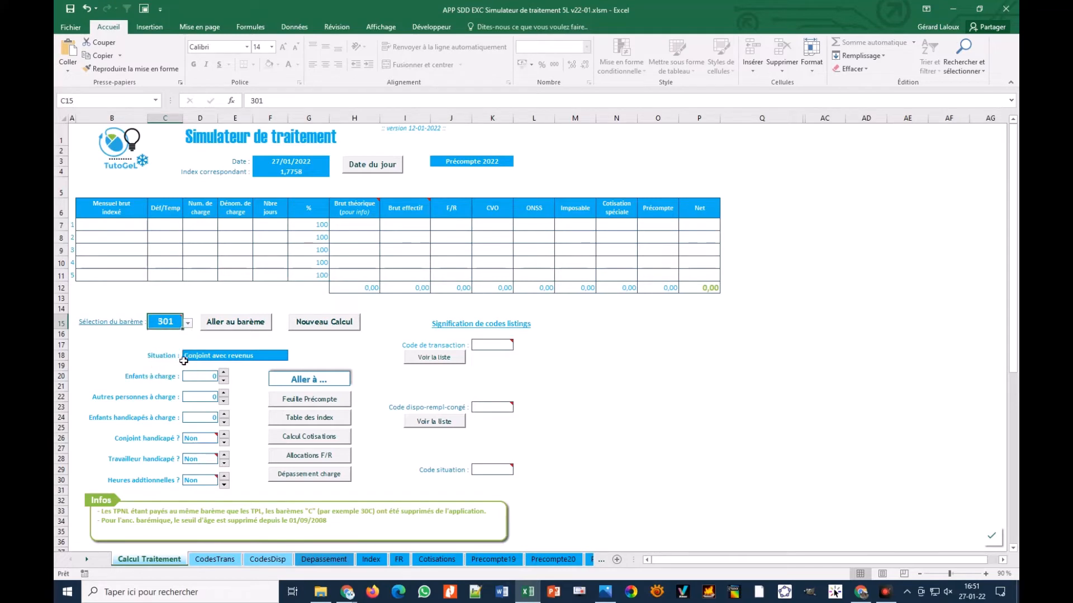
# Open the scale 301 table and send the seniority 0 row to the calculation with the Foyer allowance included.
pyautogui.click(240, 323)
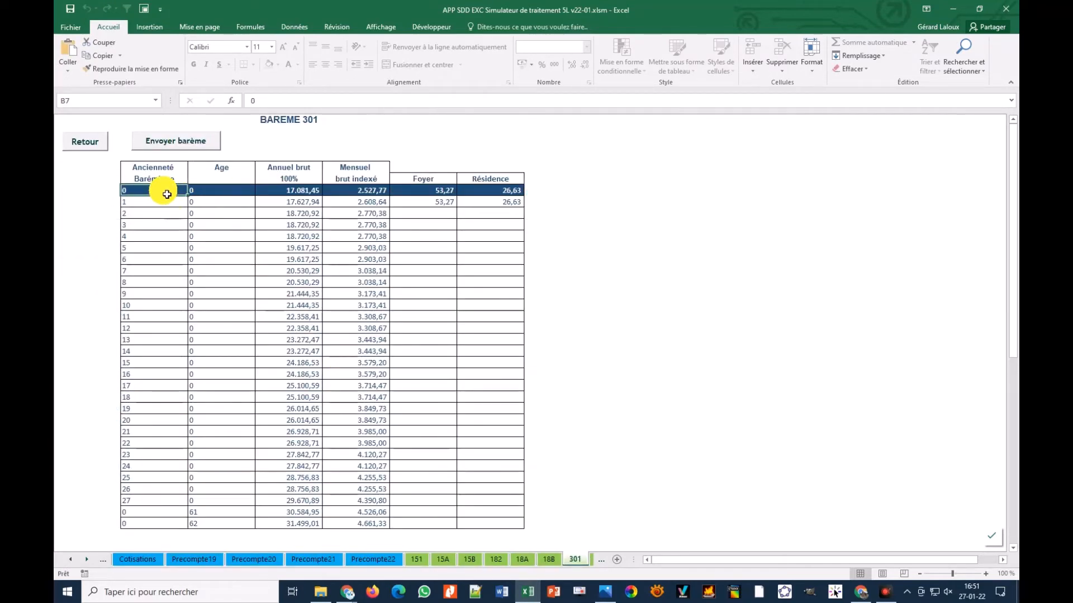
pyautogui.click(187, 140)
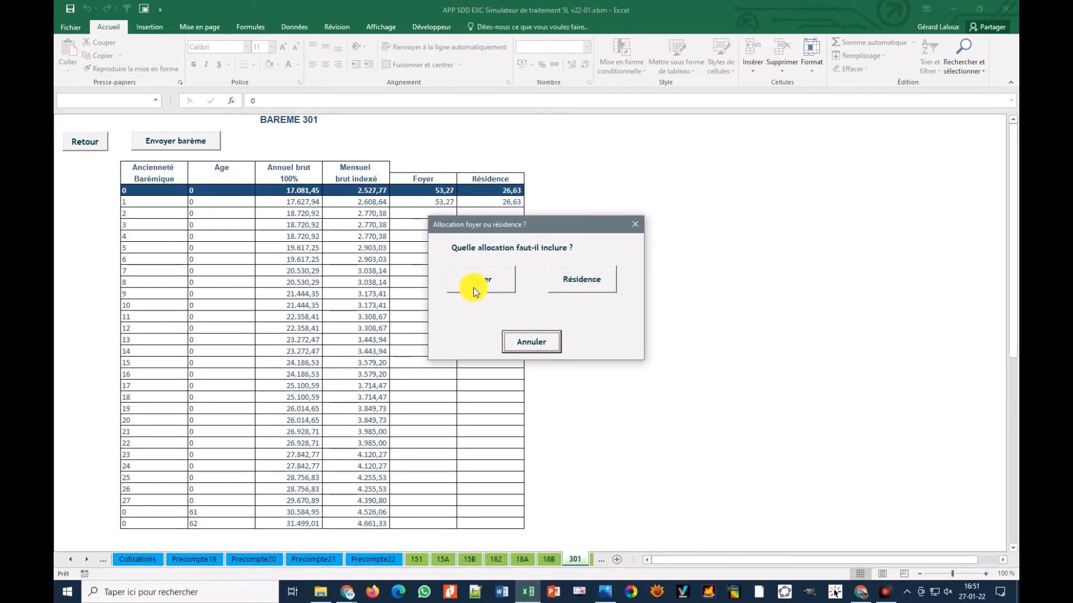
pyautogui.click(503, 283)
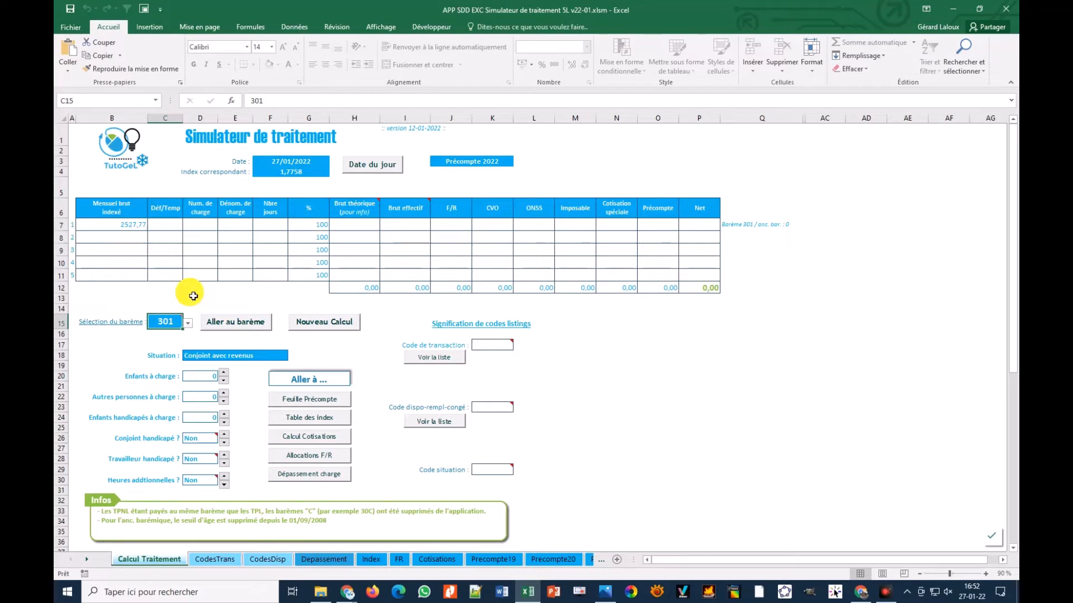
# Fill in the first calculation line with status T, workload 18 out of 22 and 24 days.
pyautogui.click(181, 227)
pyautogui.click(188, 225)
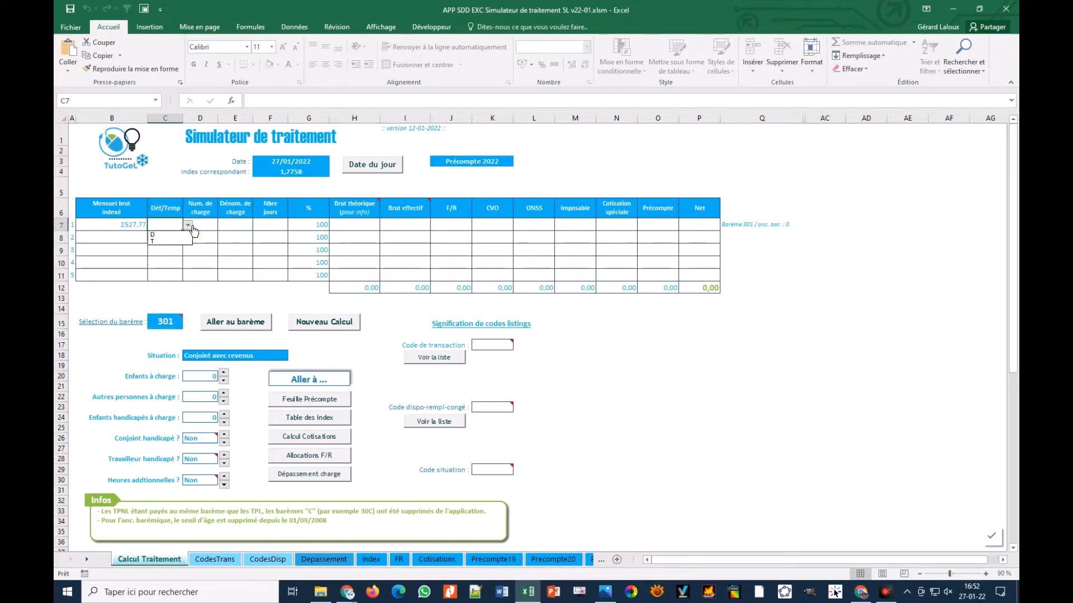
pyautogui.click(162, 239)
pyautogui.click(210, 230)
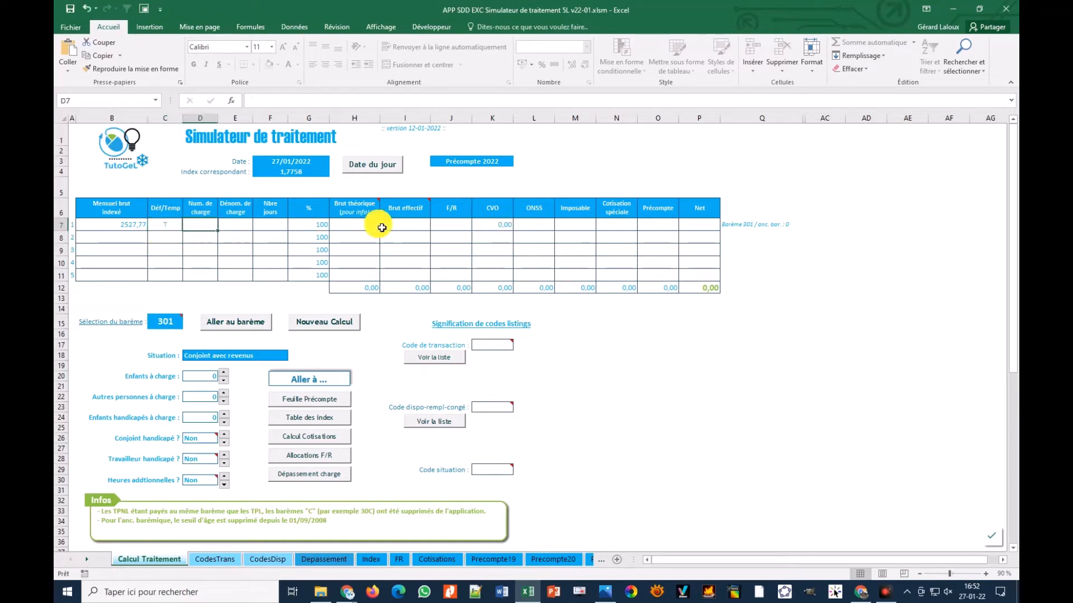
pyautogui.write('18')
pyautogui.press('Tab')
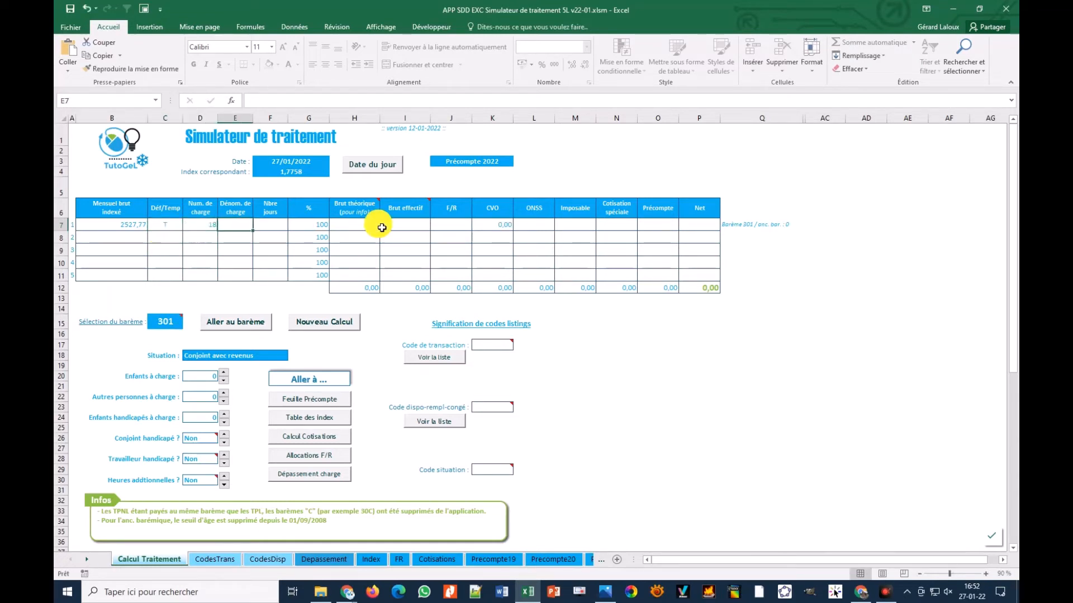
pyautogui.write('22')
pyautogui.press('Tab')
pyautogui.write('2')
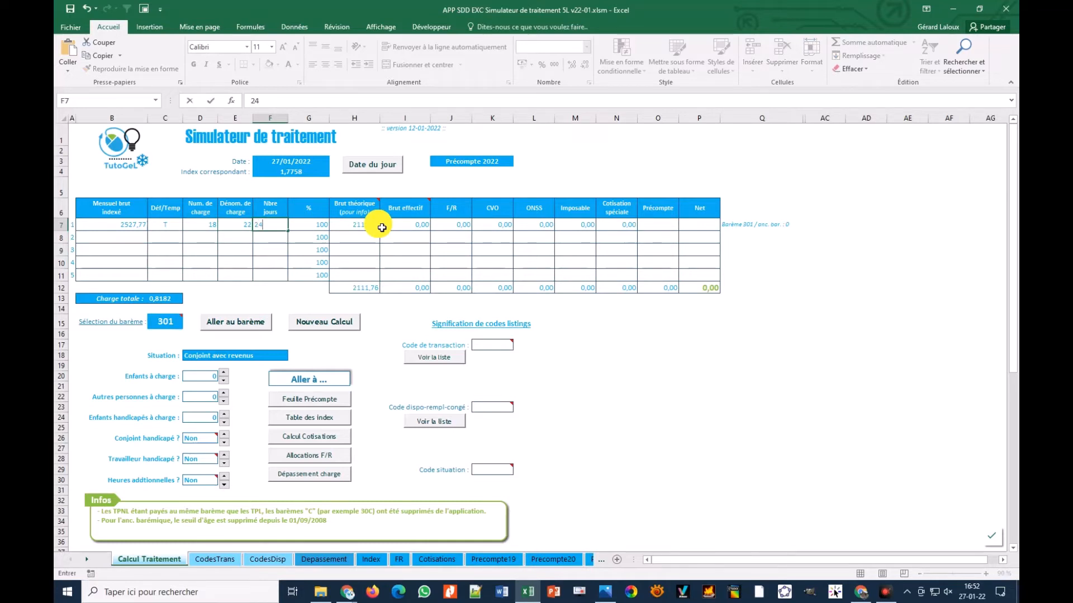
pyautogui.press('Tab')
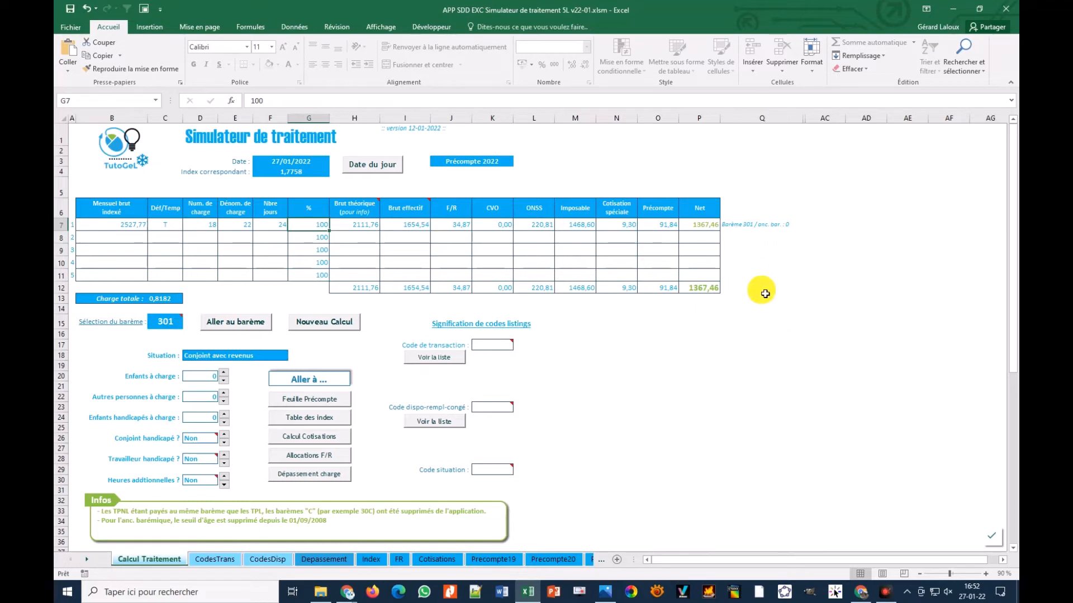
# Set the workload numerator on the first calculation line to 22.
pyautogui.click(197, 223)
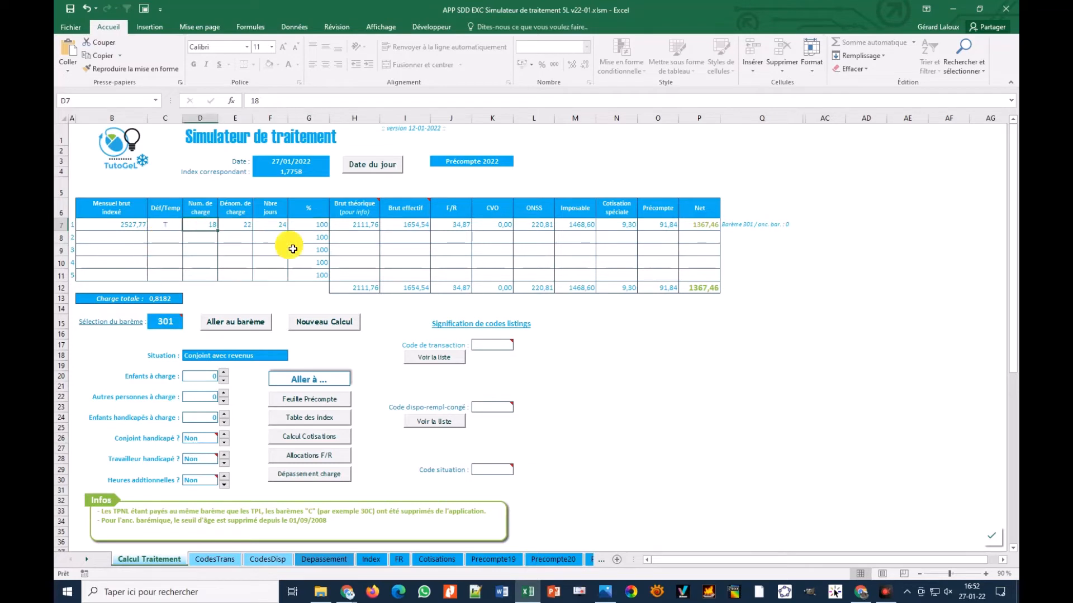
pyautogui.write('22')
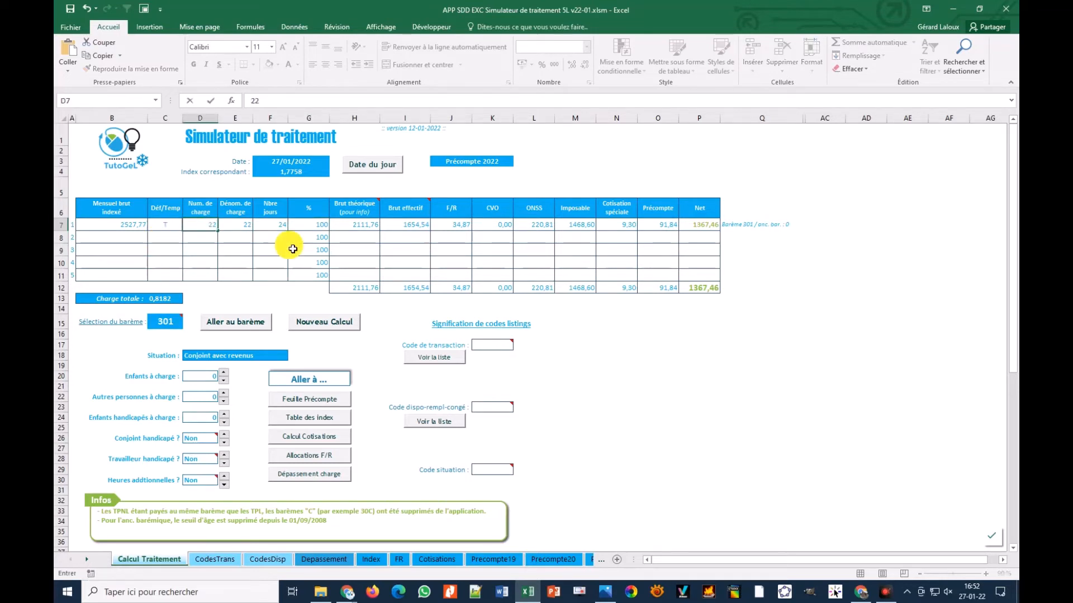
pyautogui.press('Return')
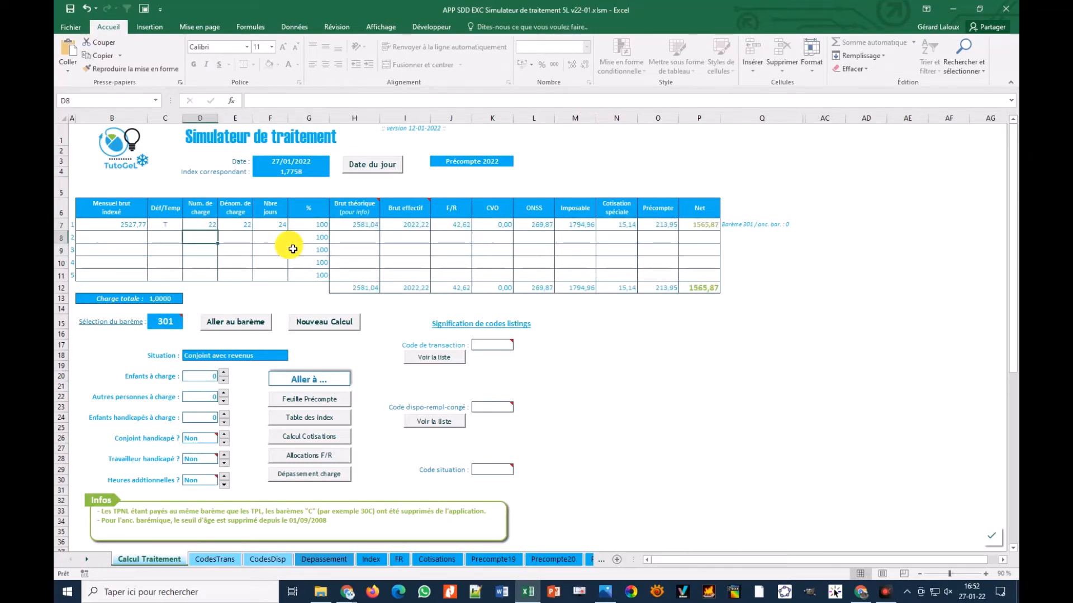
# Try the calculation with 2 dependent children, and reset the number of children to 0.
pyautogui.doubleClick(224, 373)
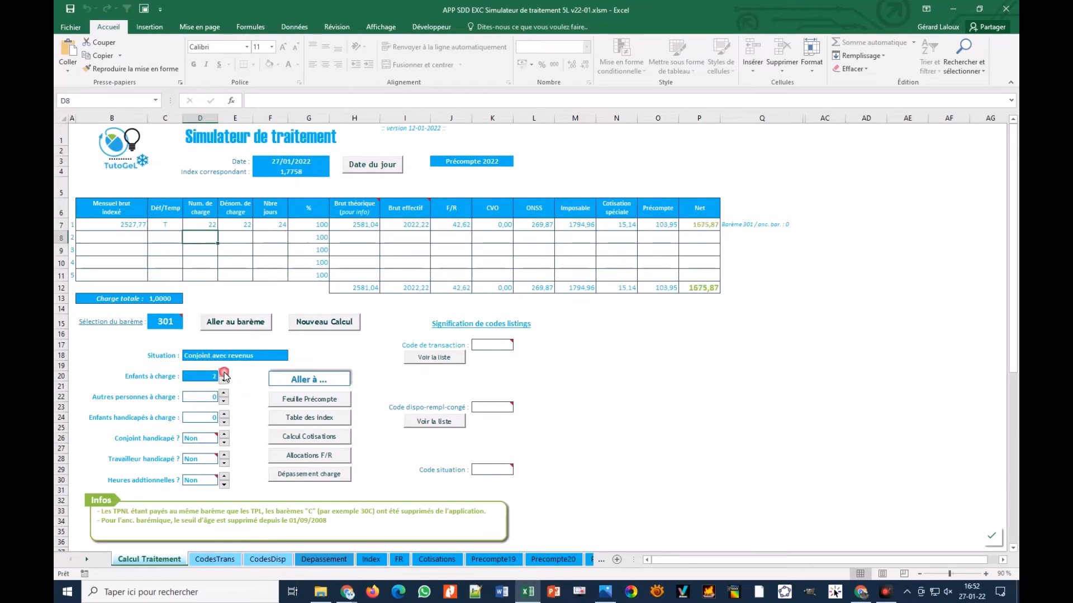
pyautogui.click(224, 422)
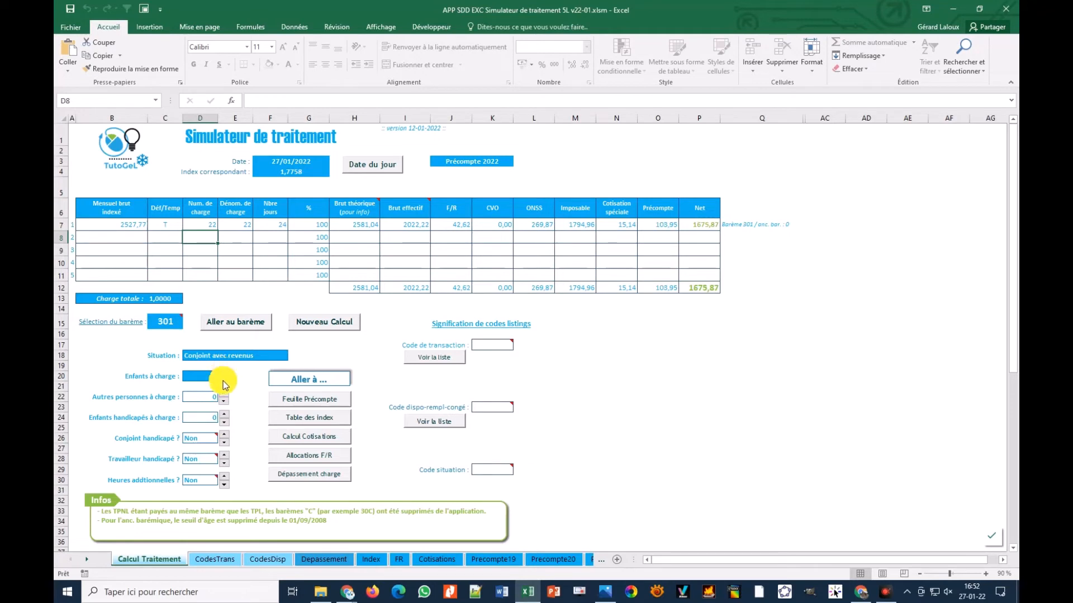
pyautogui.click(224, 381)
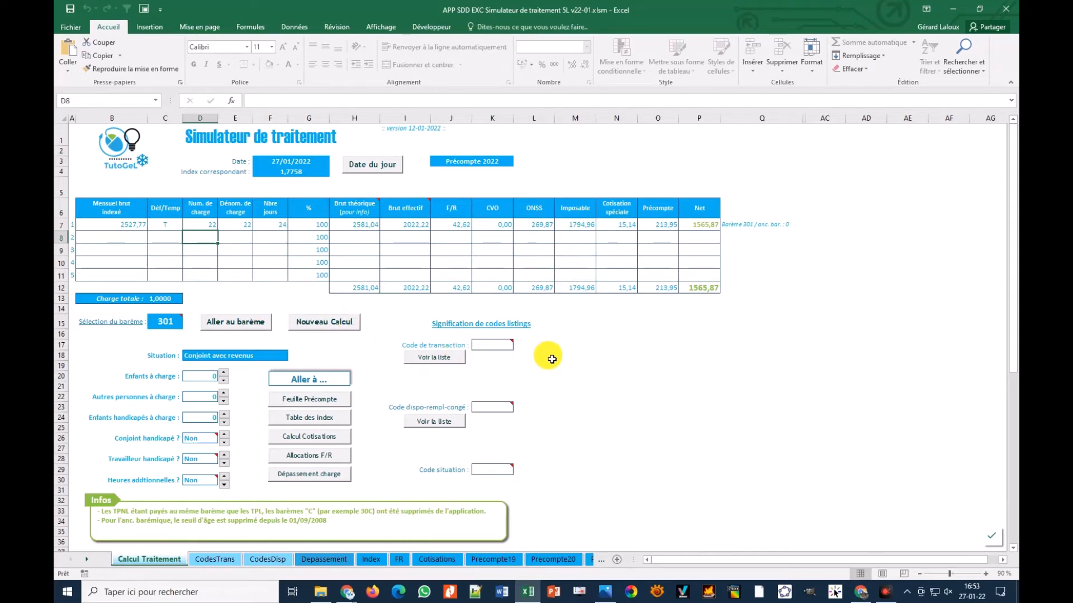
# Look up the meanings of transaction codes 54, 71 and 51 in the listing codes section.
pyautogui.click(499, 350)
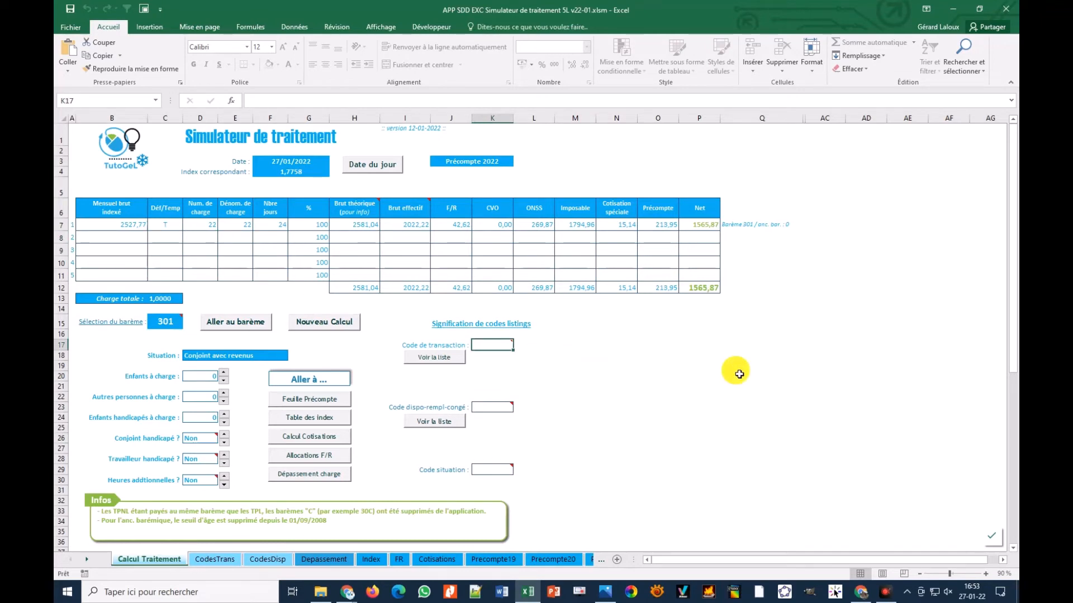
pyautogui.write('54')
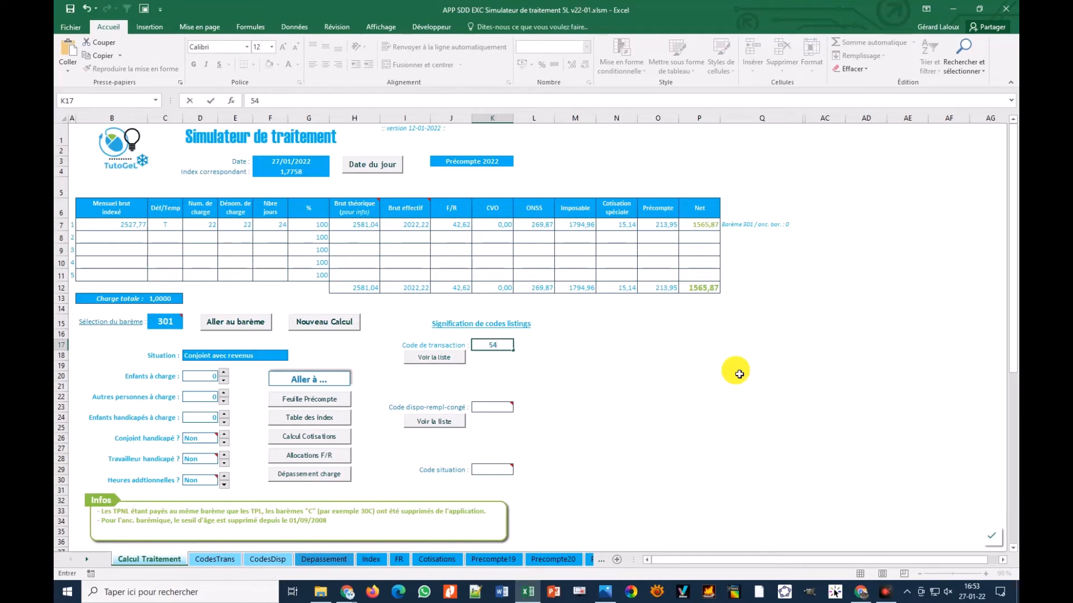
pyautogui.press('Return')
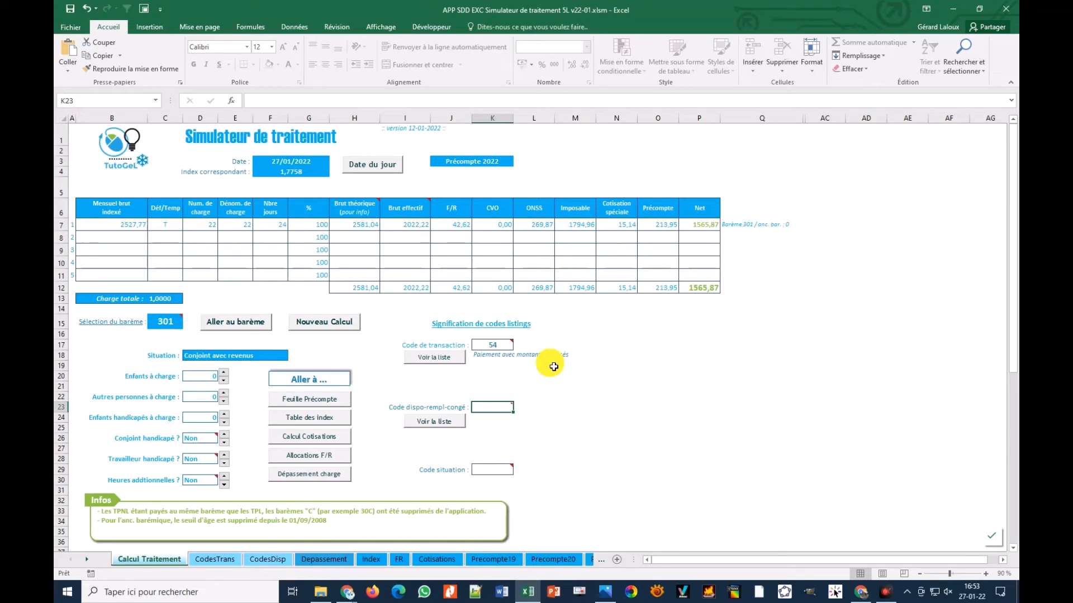
pyautogui.click(499, 345)
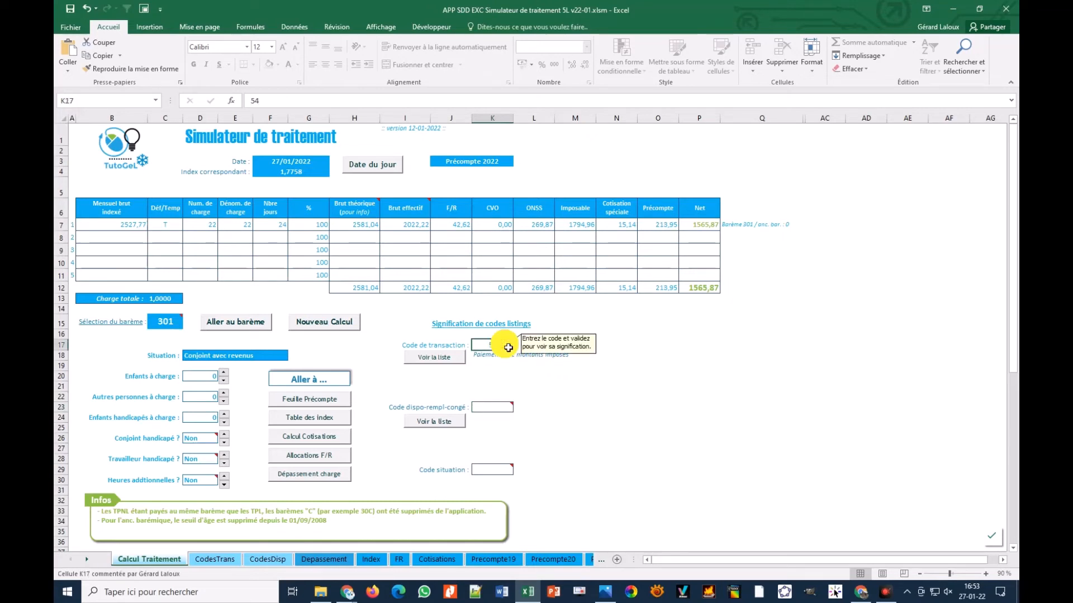
pyautogui.write('71')
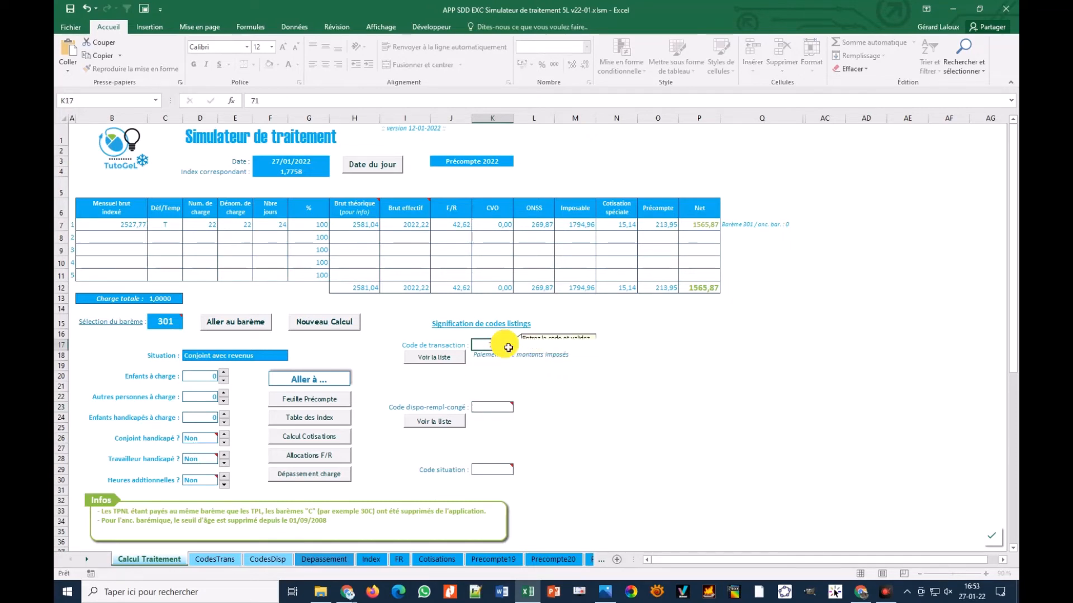
pyautogui.press('Return')
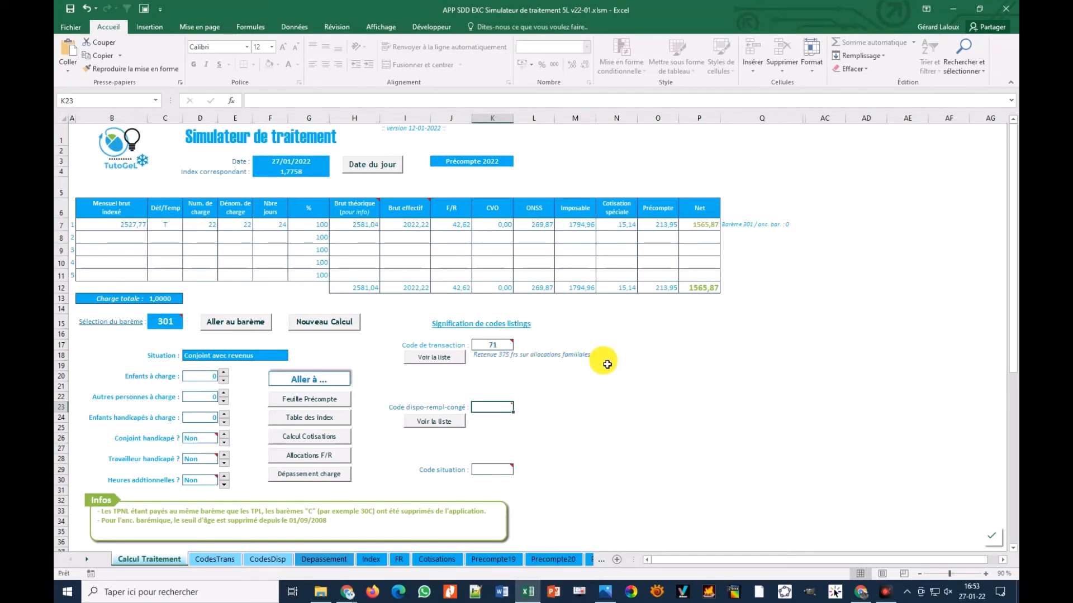
pyautogui.click(506, 347)
pyautogui.write('51')
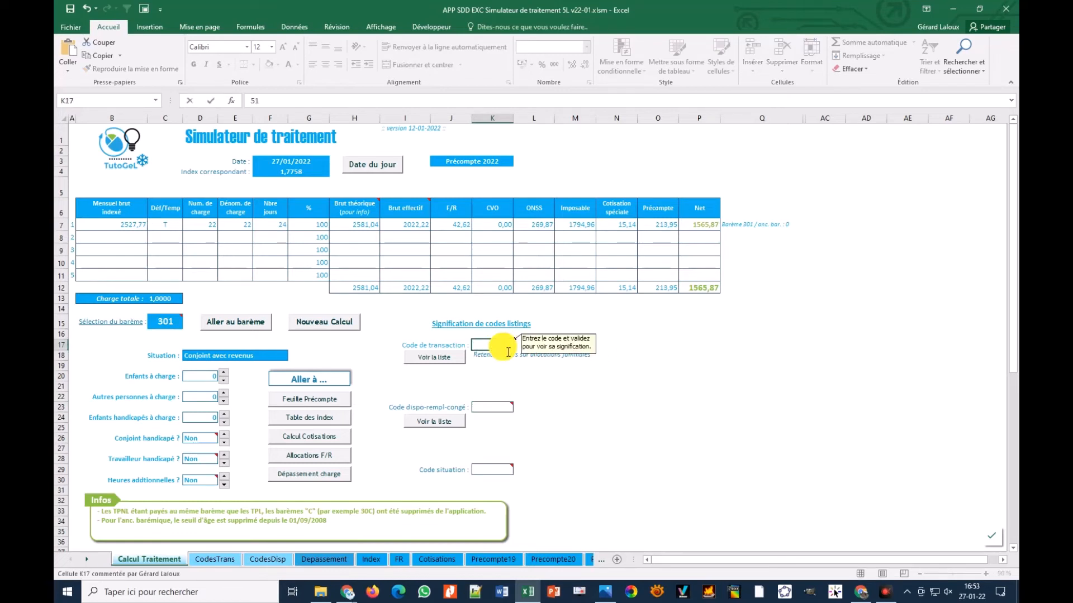
pyautogui.press('Return')
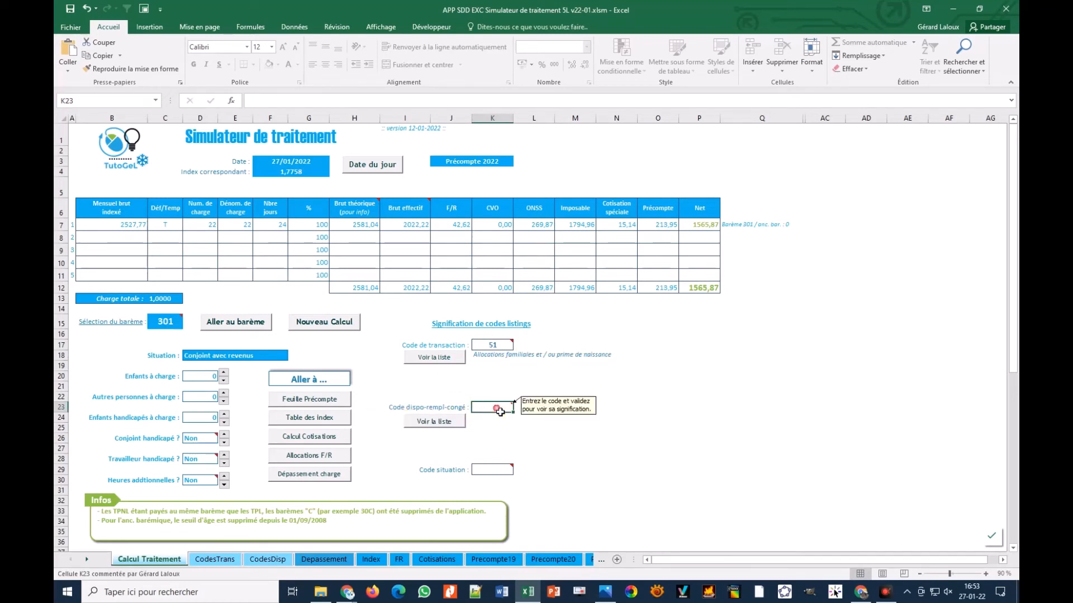
# Look up the meaning of dispo-rempl-congé code 71.
pyautogui.write('7')
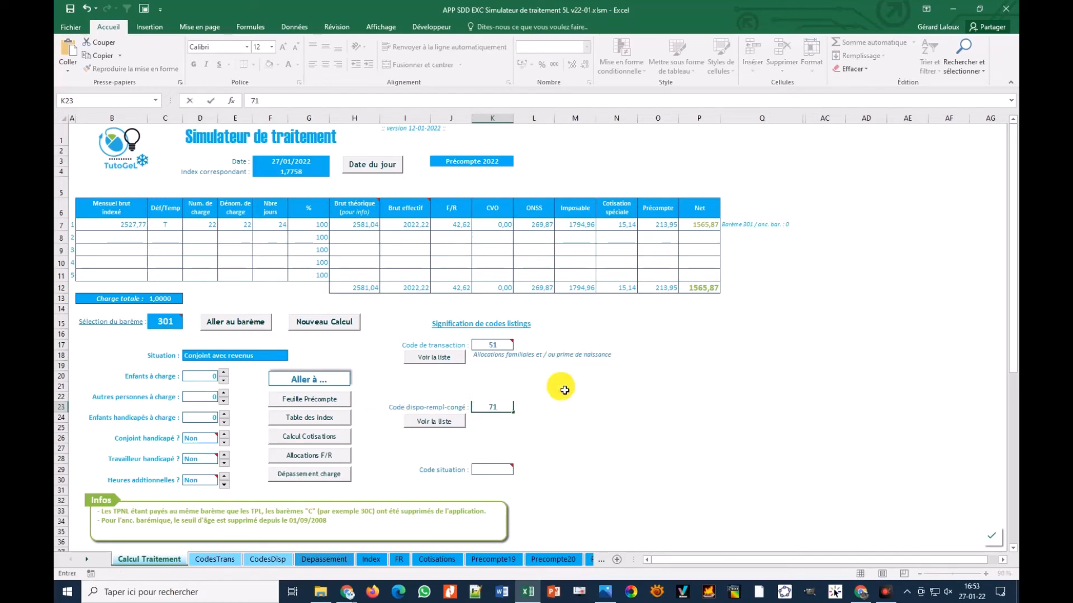
pyautogui.write('1')
pyautogui.press('Return')
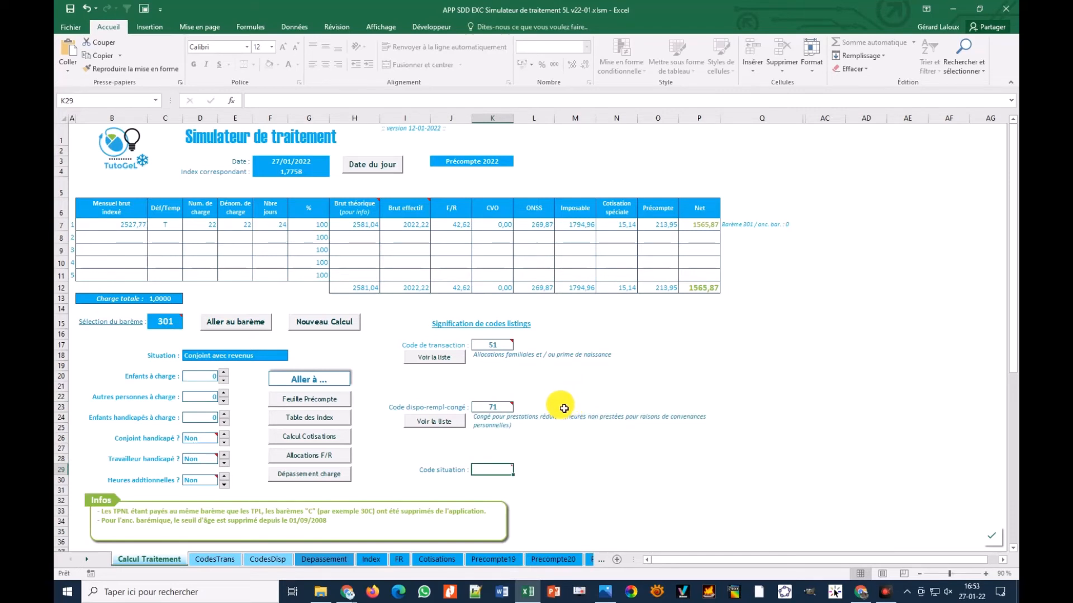
# Clear the transaction and dispo-rempl-congé codes, and consult the full list of transaction codes before returning to the calculation.
pyautogui.click(493, 344)
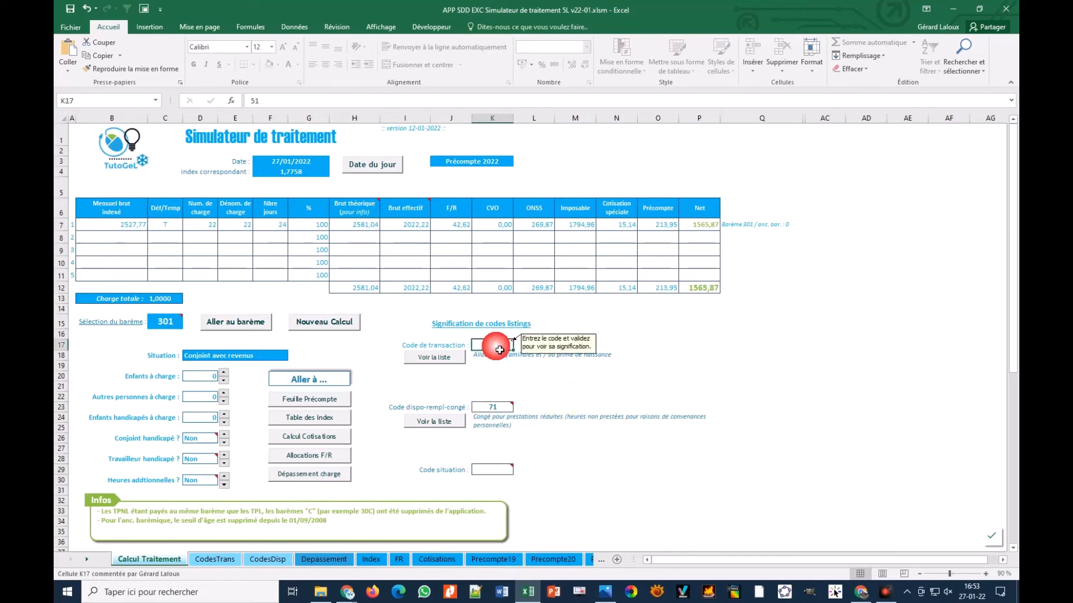
pyautogui.press('Delete')
pyautogui.click(493, 407)
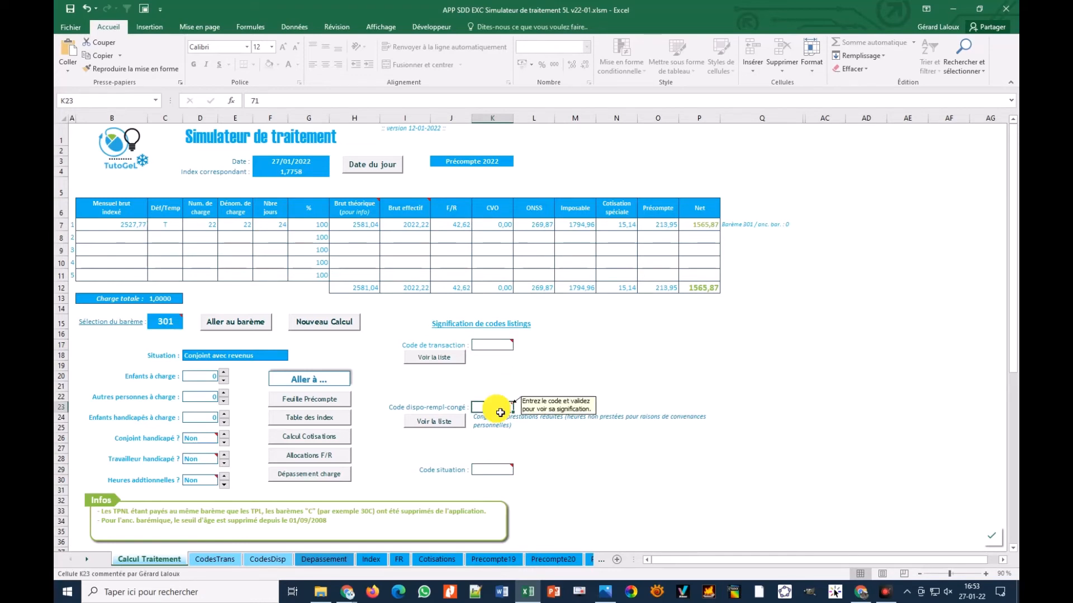
pyautogui.press('Delete')
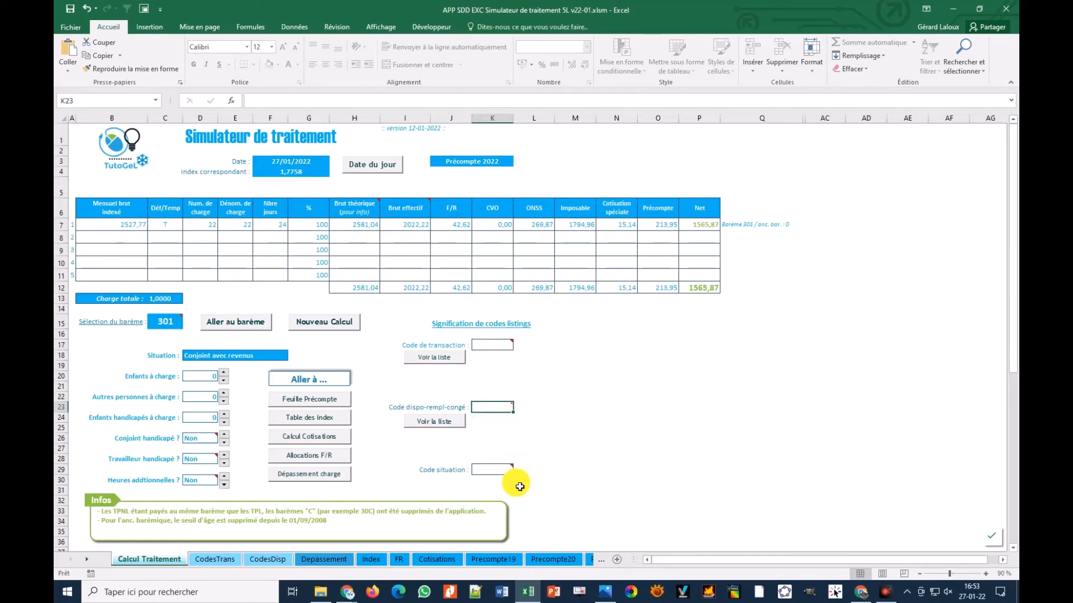
pyautogui.click(438, 357)
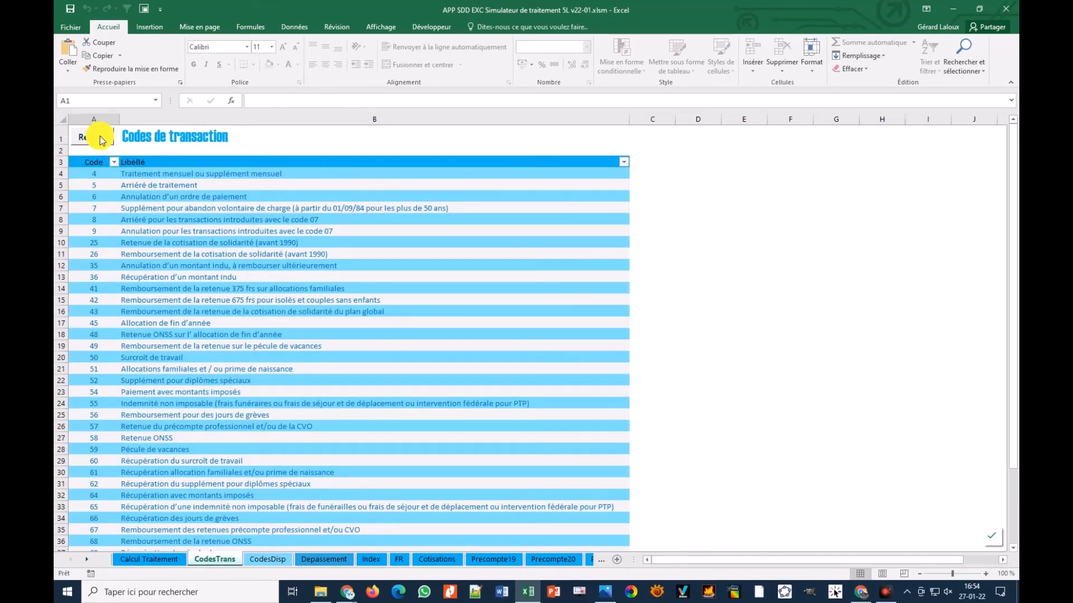
pyautogui.click(101, 140)
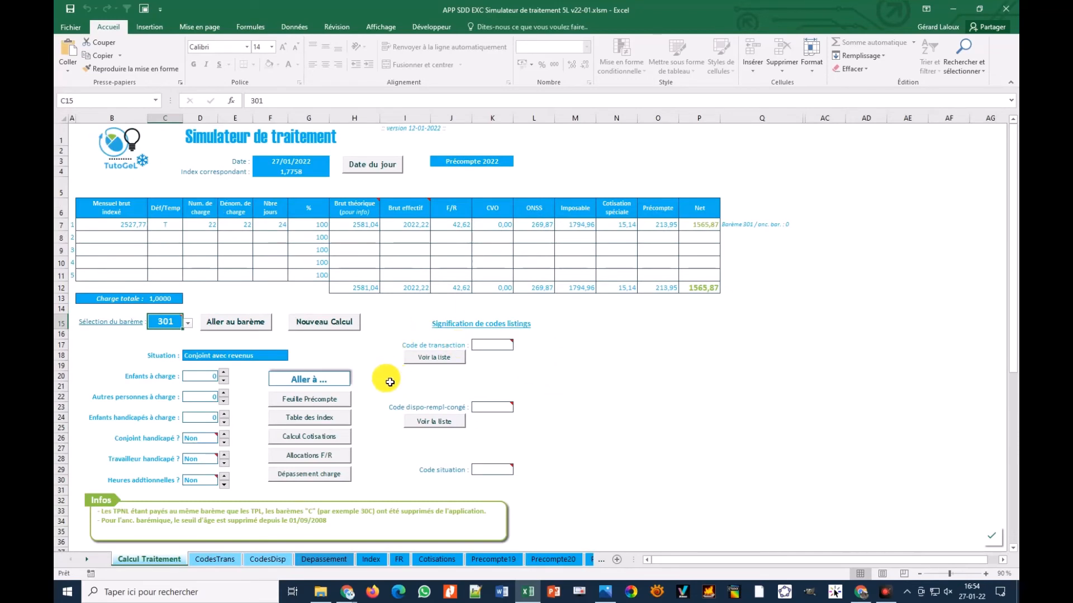
# Set the dependent children to 2 and examine the Précompte 2022 sheet before returning to the calculation.
pyautogui.click(224, 375)
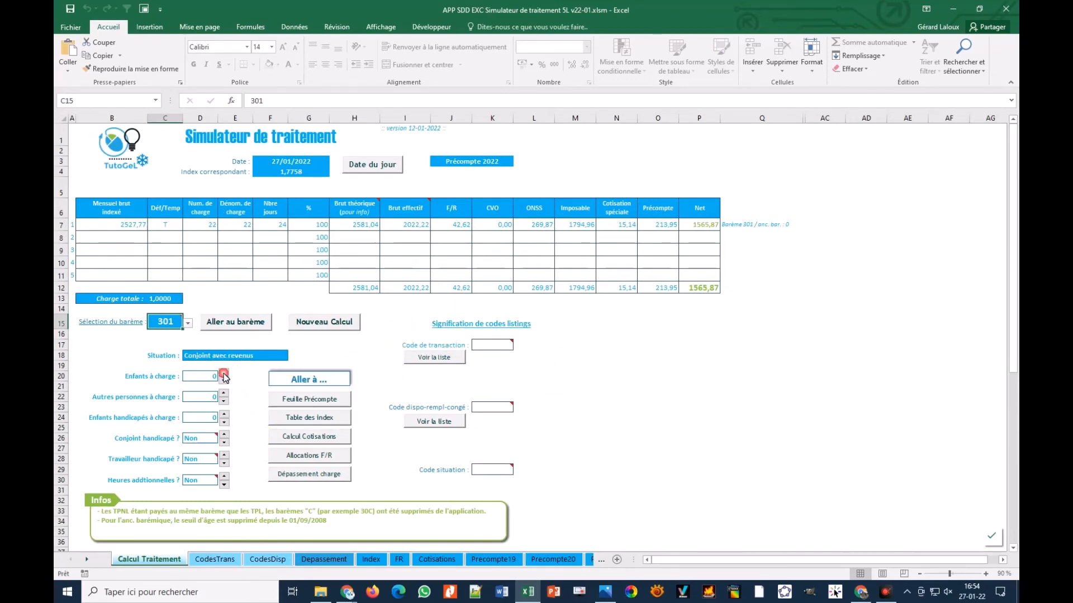
pyautogui.click(224, 375)
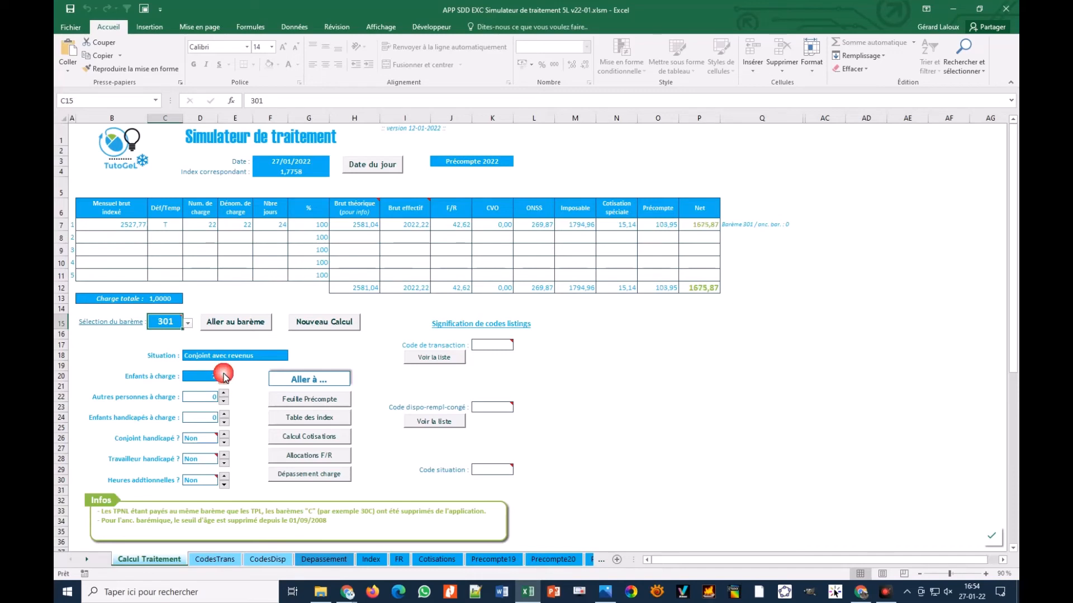
pyautogui.click(311, 399)
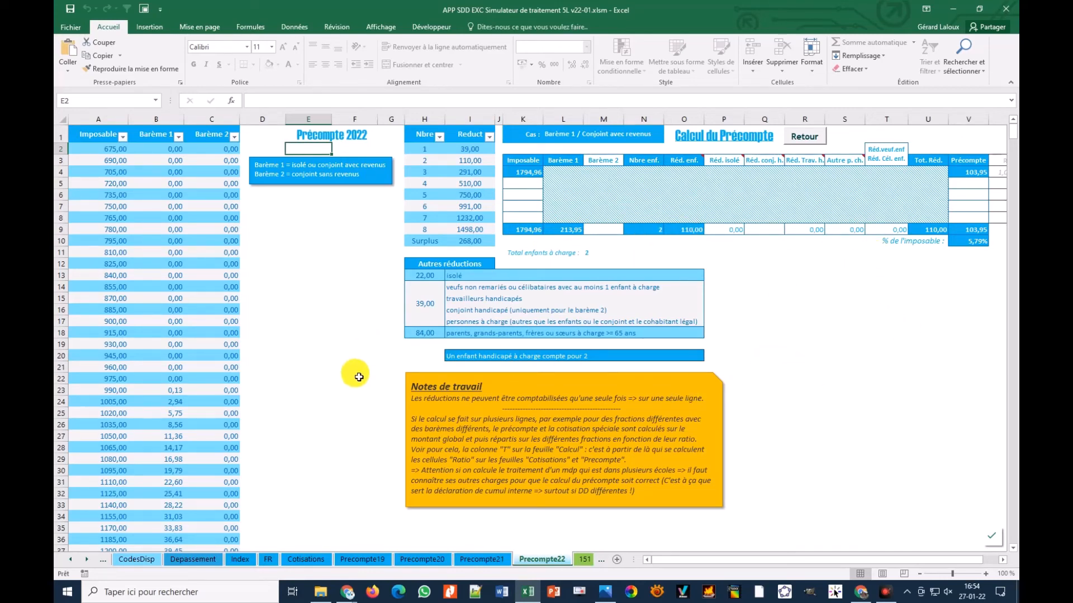
pyautogui.click(804, 138)
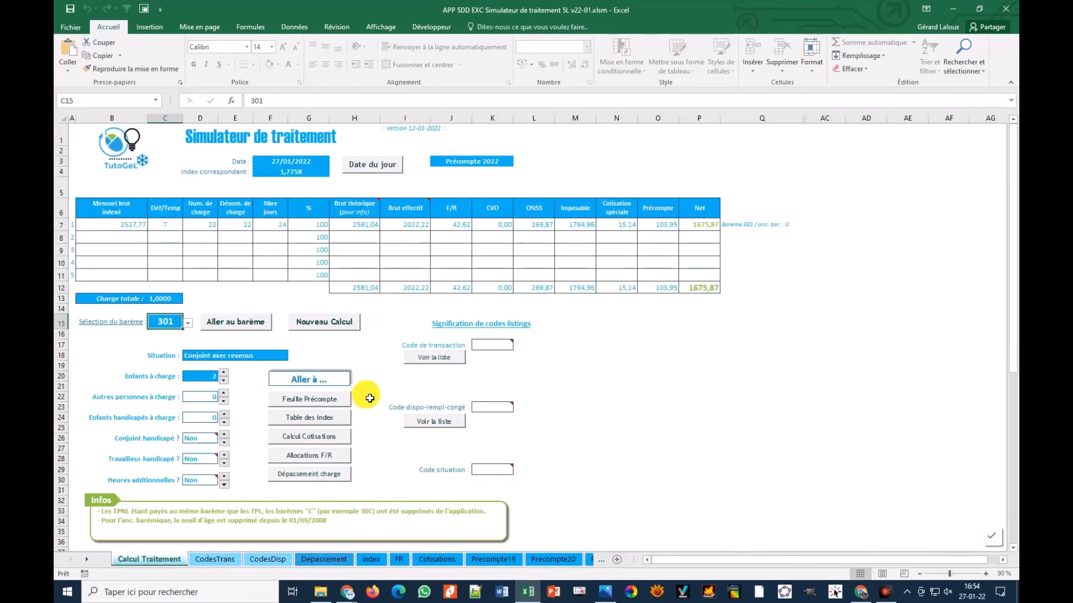
# Open the index table and remove its sheet protection.
pyautogui.click(312, 418)
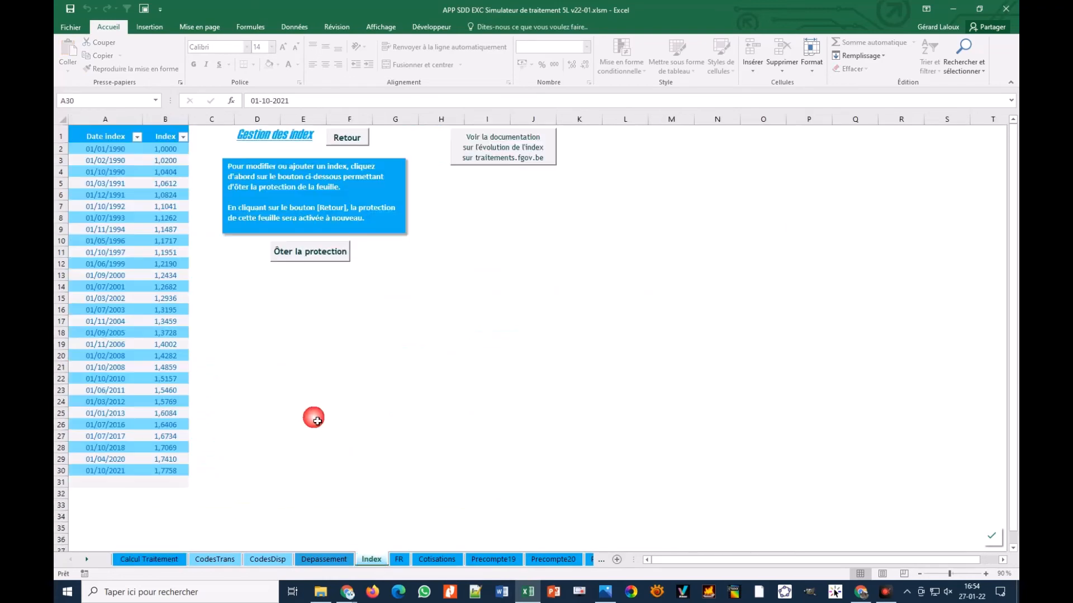
pyautogui.click(316, 258)
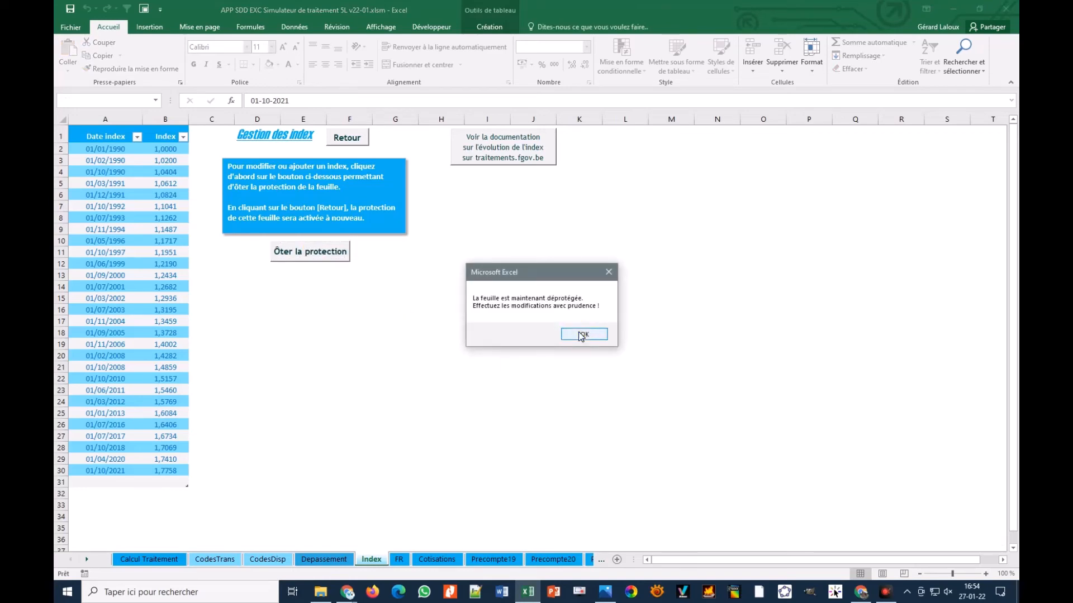
pyautogui.click(582, 334)
# Add an index entry dated 01/02/2022 with the value 1,7852 below the last table row, and return to the calculation.
pyautogui.click(118, 487)
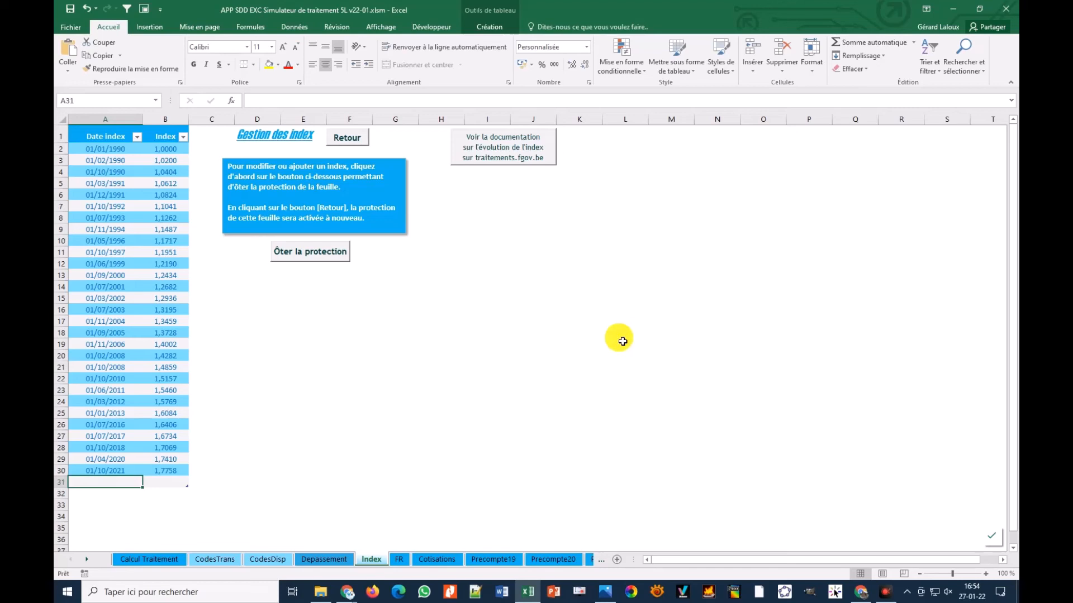
pyautogui.write('1/2/22')
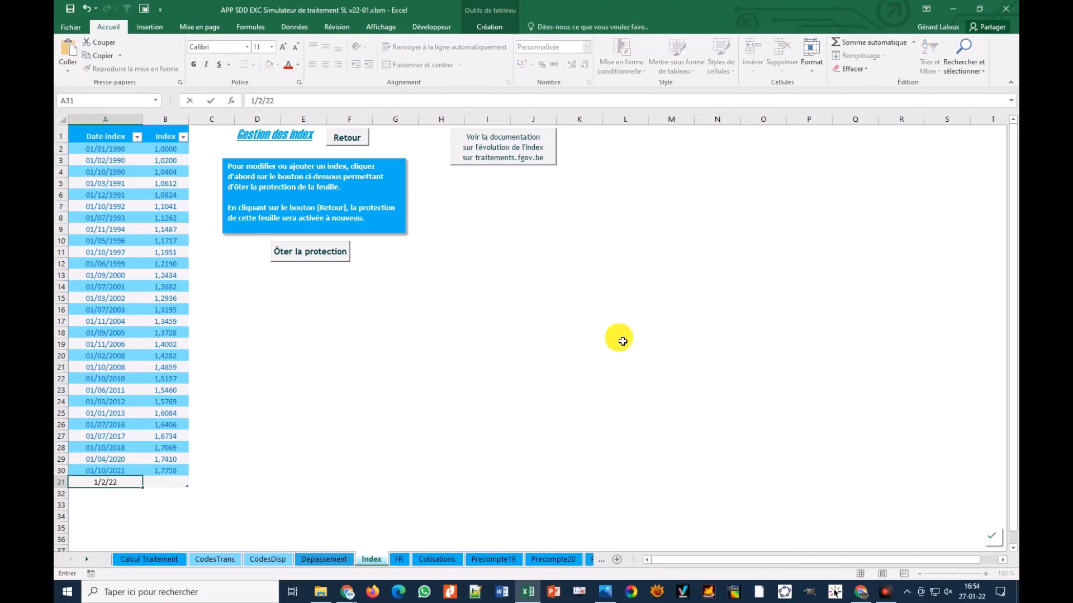
pyautogui.press('Tab')
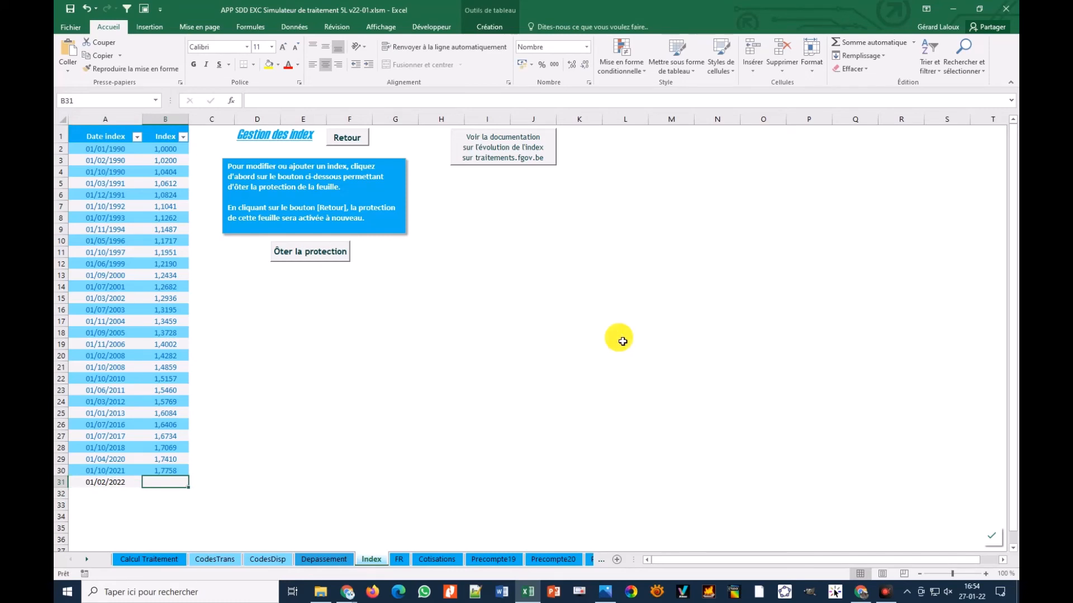
pyautogui.write('1,78')
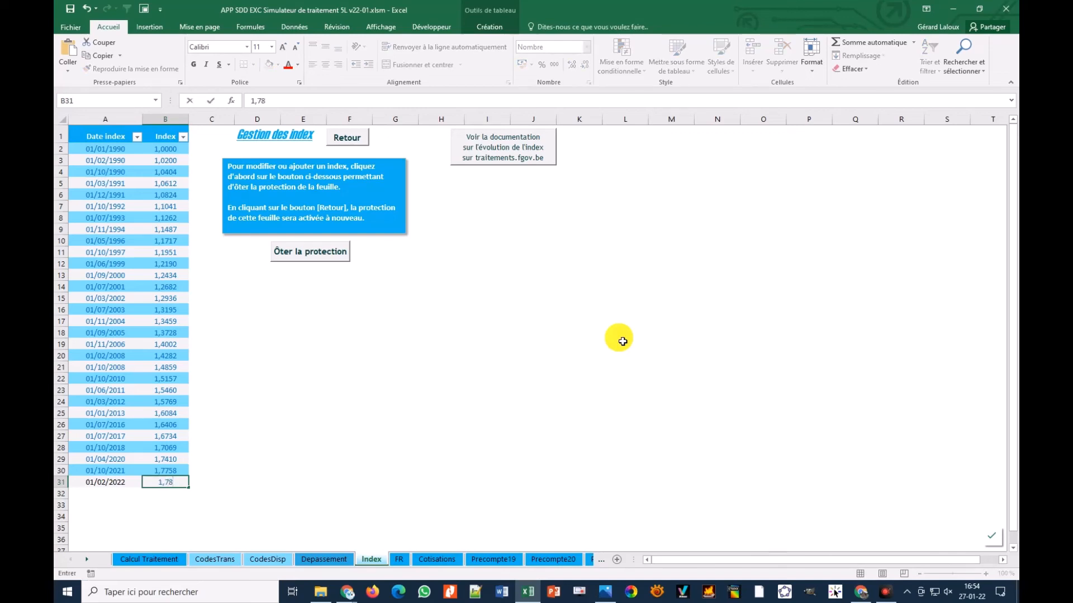
pyautogui.write('52')
pyautogui.press('Return')
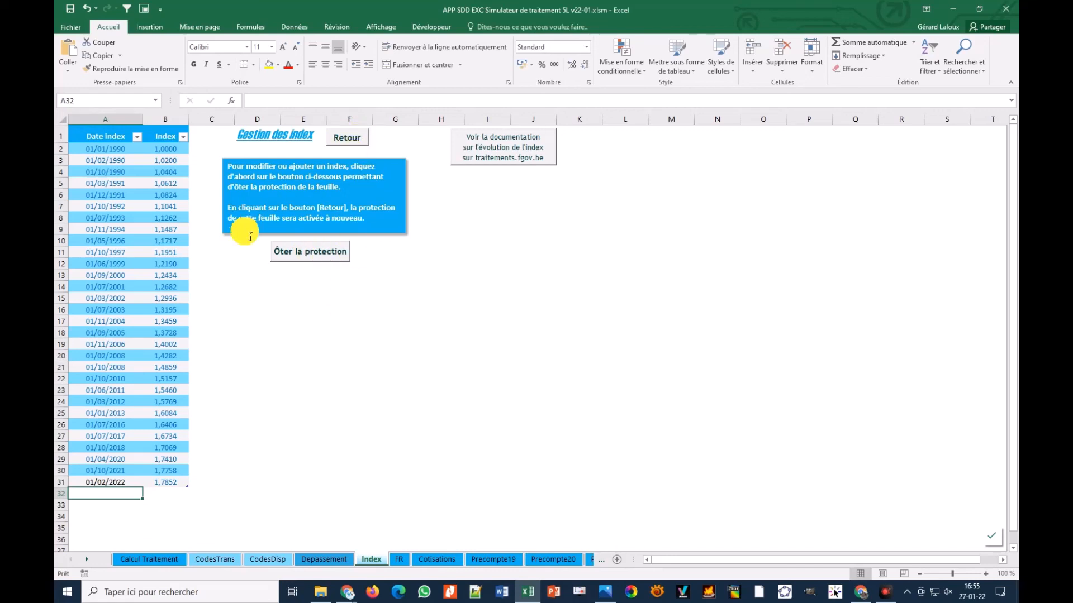
pyautogui.click(350, 137)
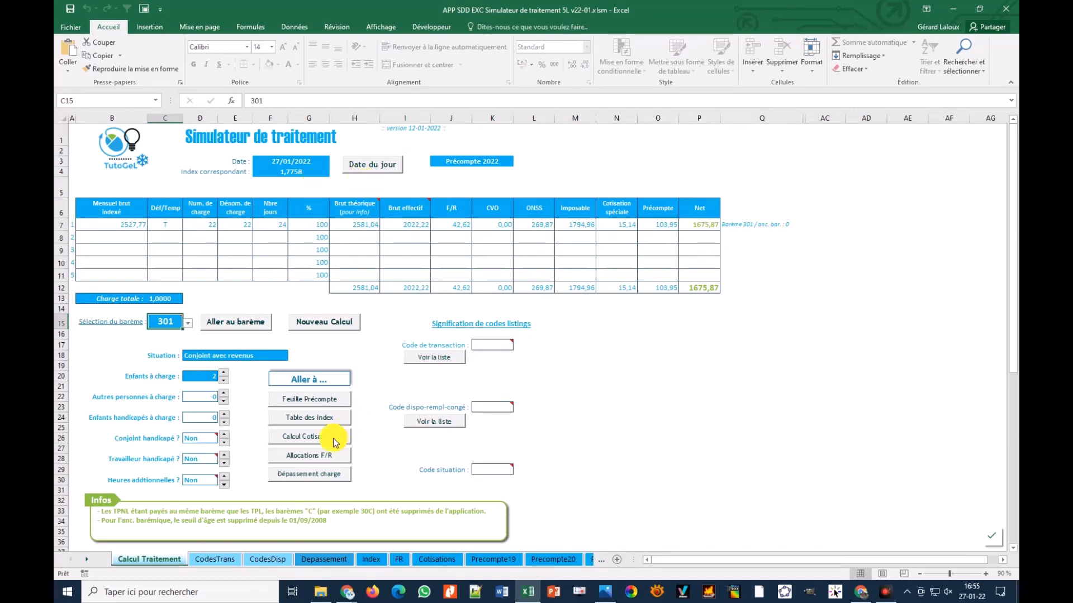
# Reopen the index table from the calculation sheet and remove its protection again.
pyautogui.click(316, 425)
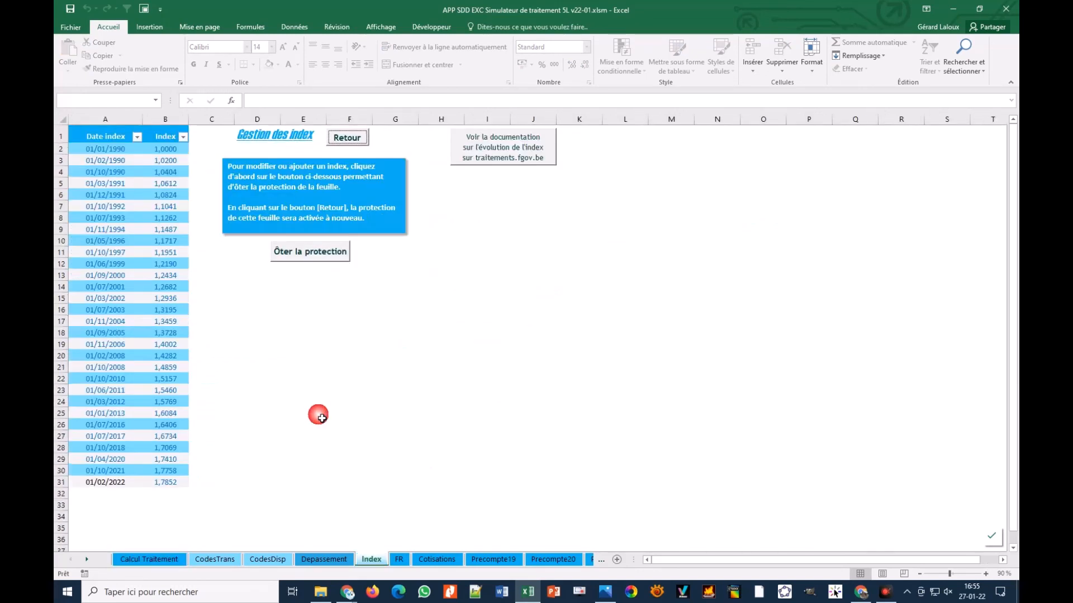
pyautogui.click(309, 251)
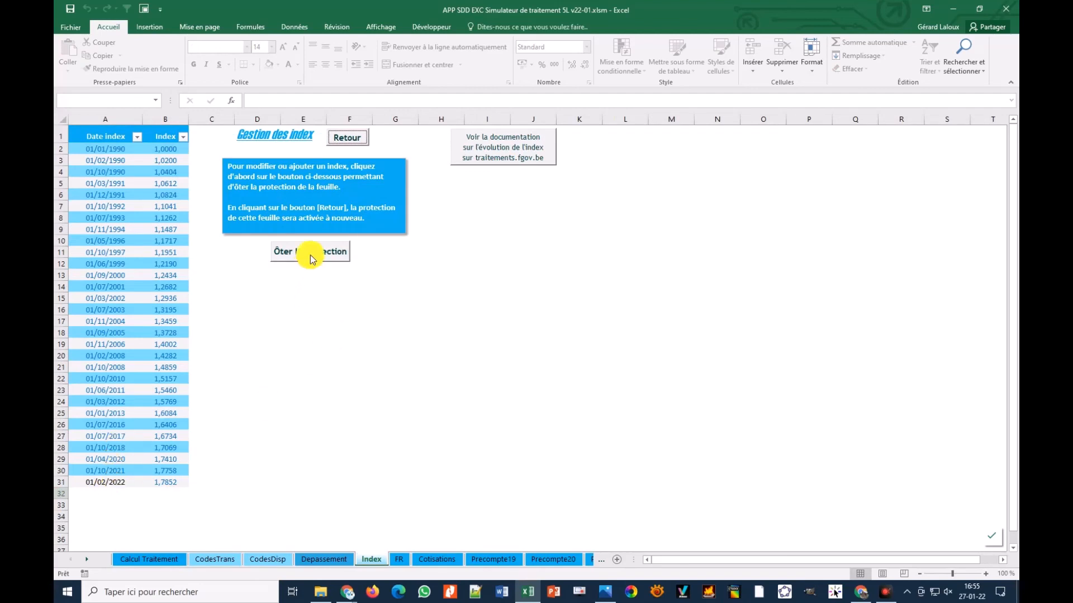
pyautogui.click(584, 334)
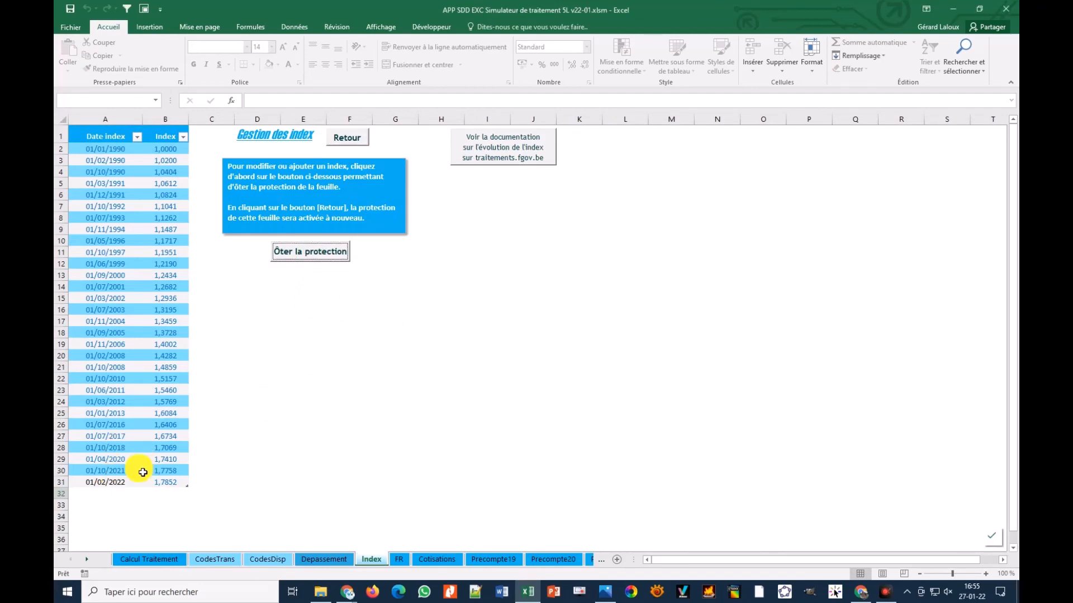
# Delete the date and index value of the 01/02/2022 entry, and return to the calculation.
pyautogui.click(129, 484)
pyautogui.press('Delete')
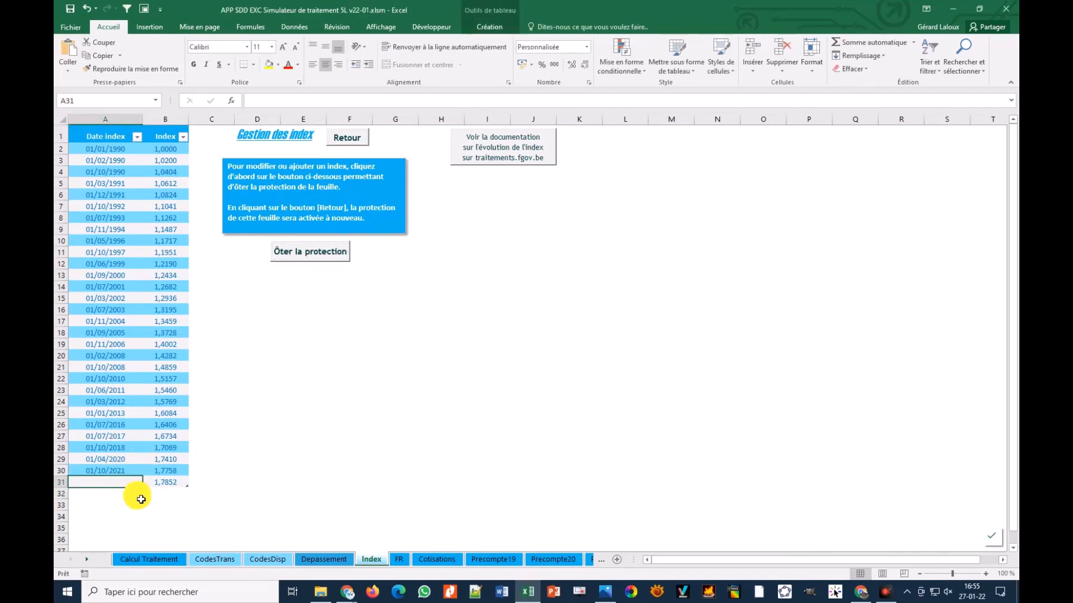
pyautogui.click(171, 483)
pyautogui.press('Delete')
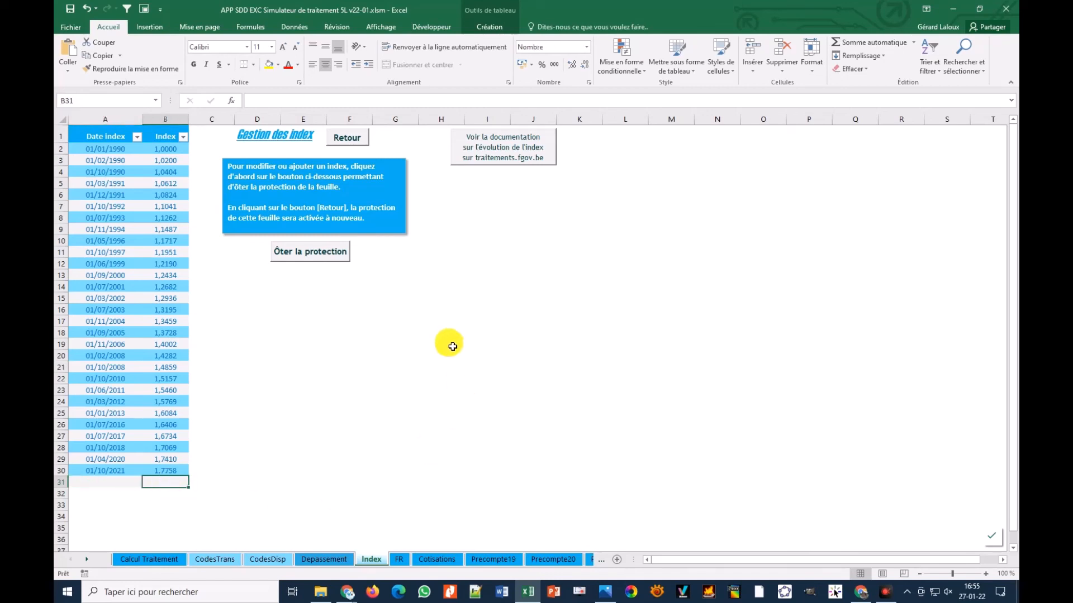
pyautogui.click(356, 140)
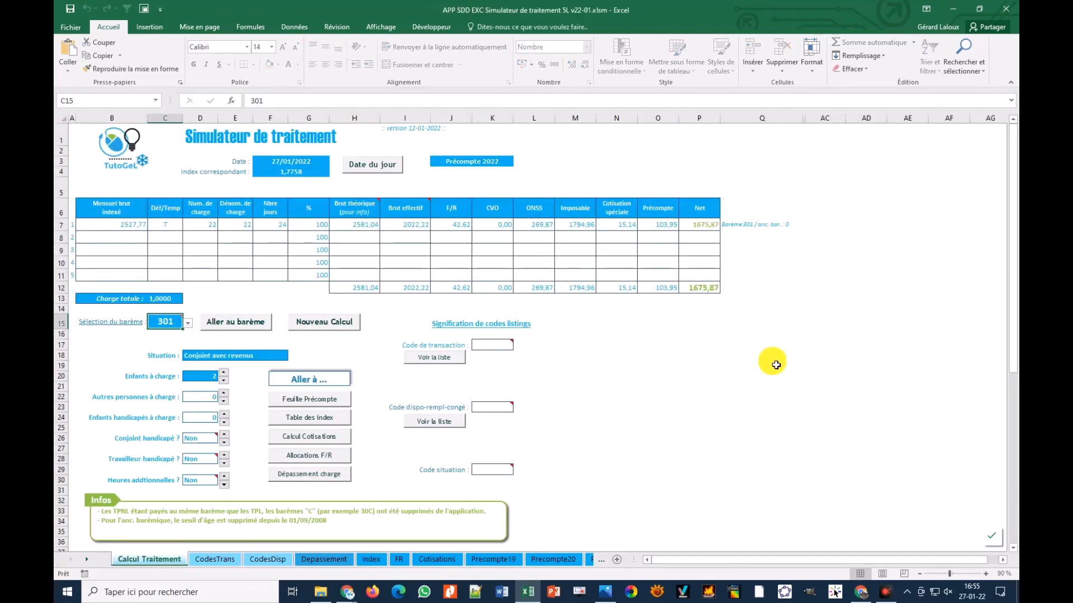